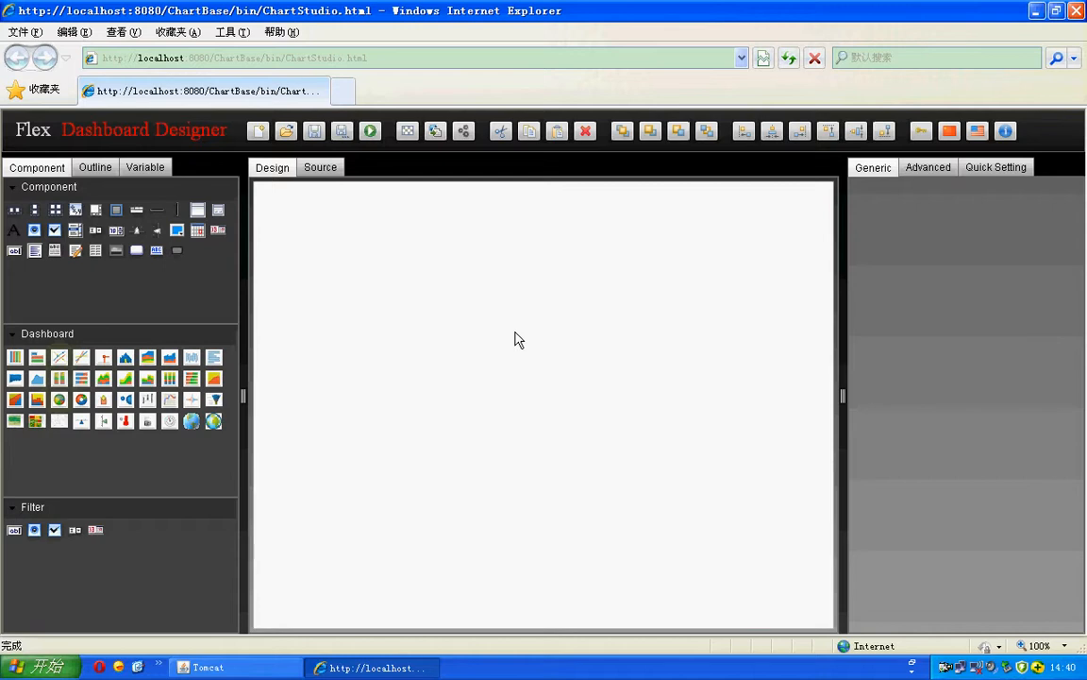
# Step: Select the box container component in the Component palette
pyautogui.click(15, 209)
# Step: Drop a container box on the canvas and inspect its 300×300 HGroup inside the 100% VGroup
pyautogui.moveTo(15, 210); pyautogui.dragTo(315, 227)
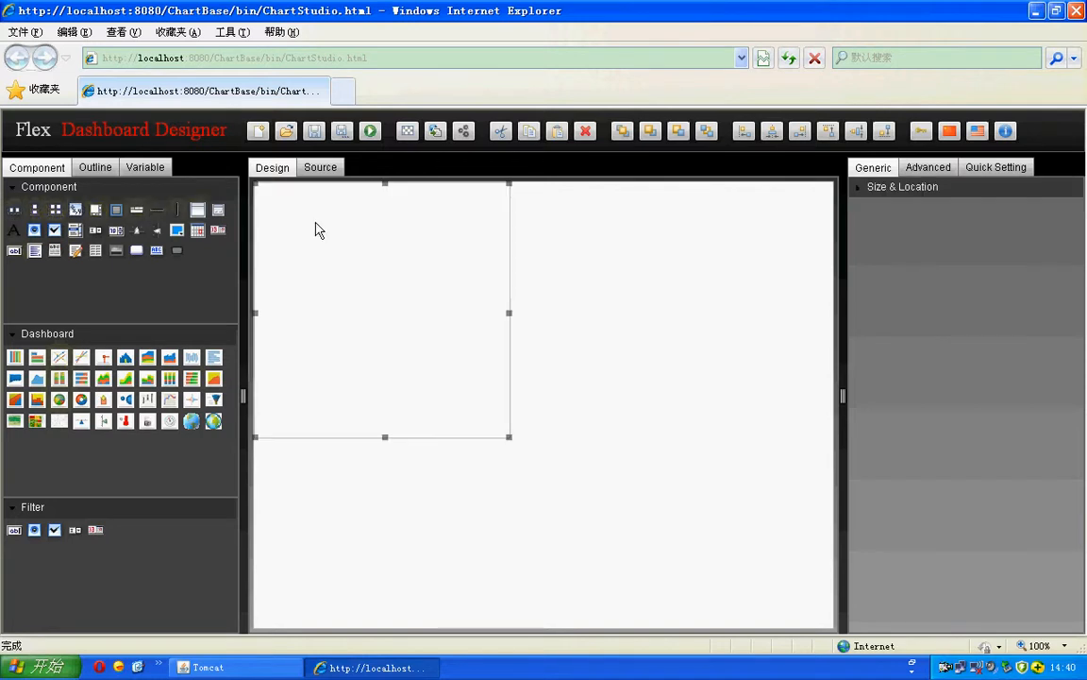
pyautogui.click(320, 168)
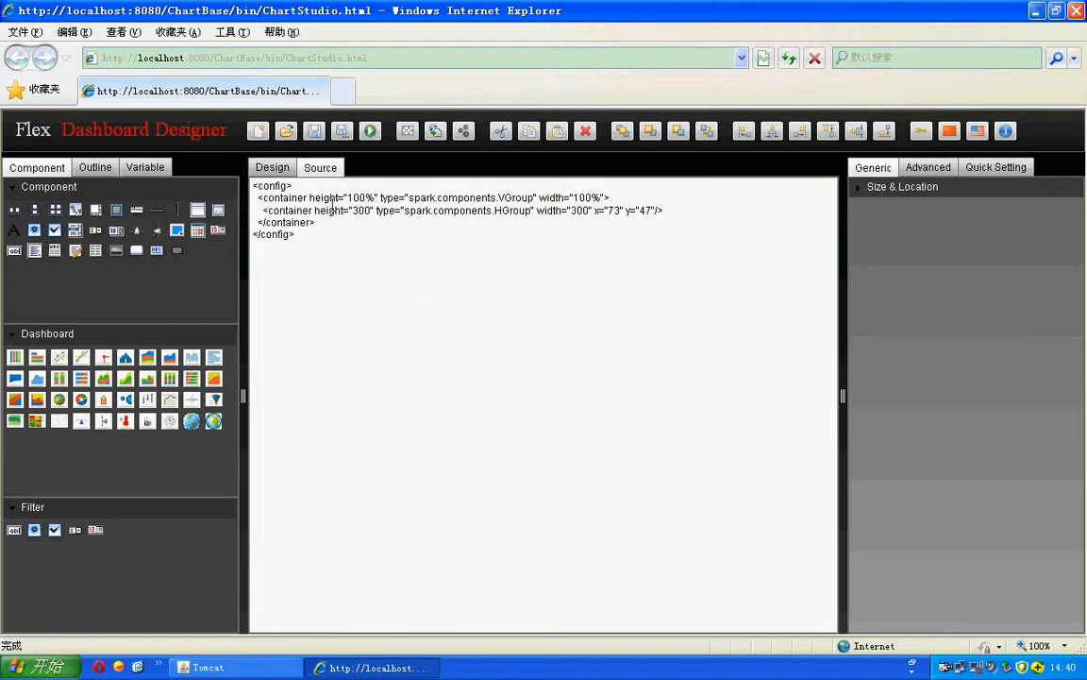
pyautogui.moveTo(309, 198); pyautogui.dragTo(339, 196)
pyautogui.moveTo(538, 198); pyautogui.dragTo(577, 197)
pyautogui.moveTo(495, 209); pyautogui.dragTo(642, 217)
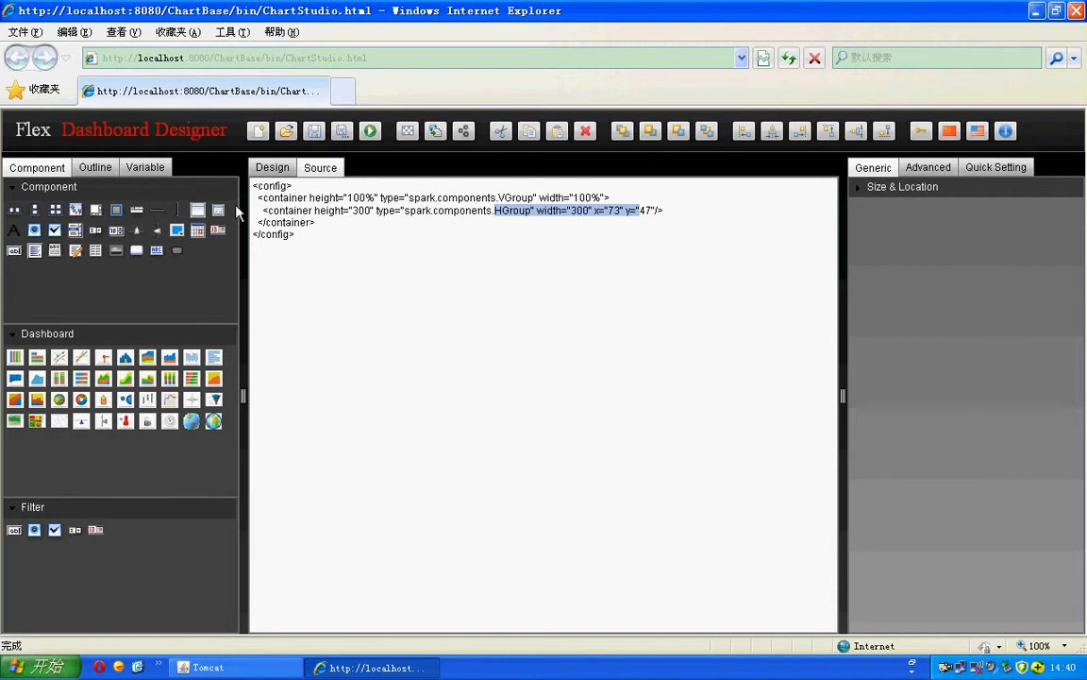
pyautogui.click(101, 169)
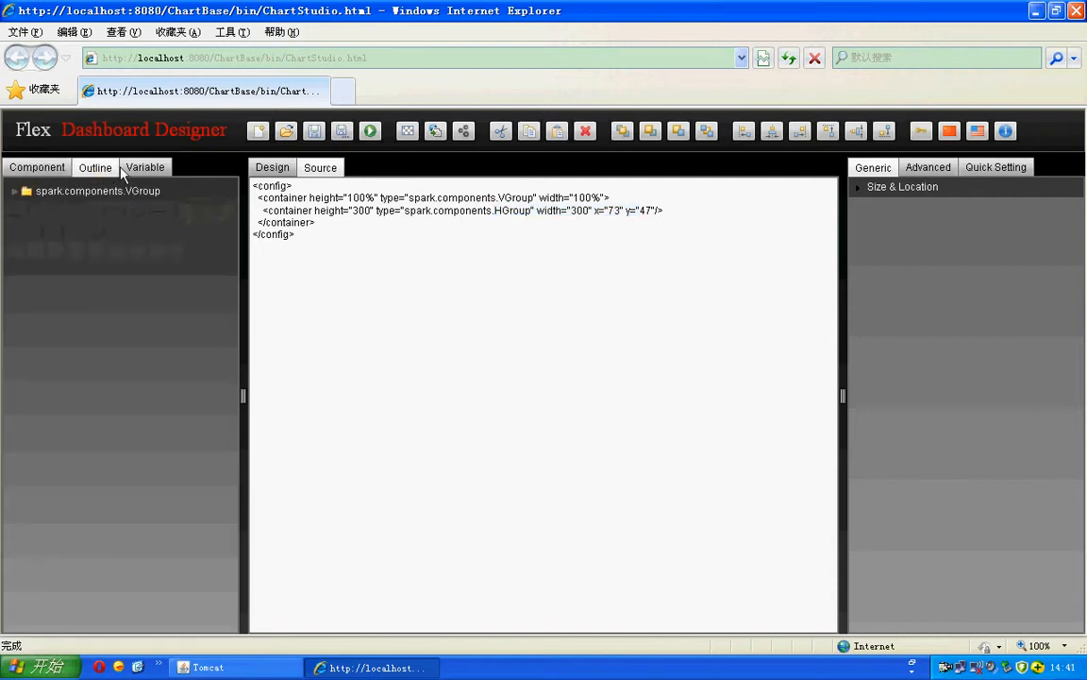
# Step: Back on the Design canvas, select the outer VGroup and inner HGroup via Outline and canvas
pyautogui.click(272, 167)
pyautogui.click(636, 252)
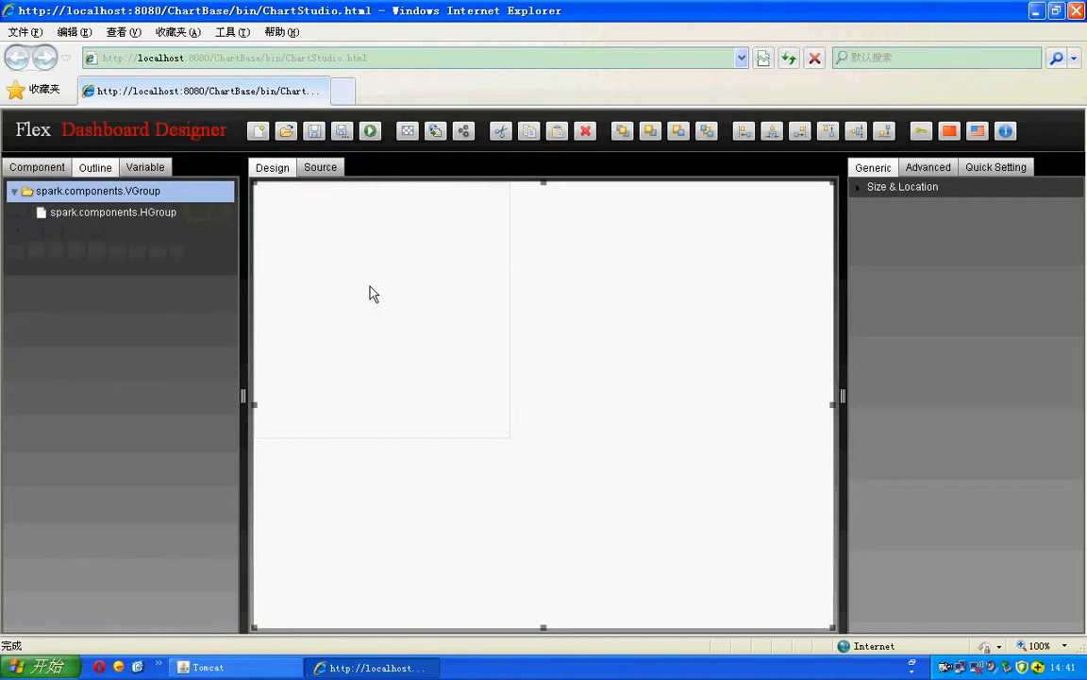
pyautogui.click(73, 192)
pyautogui.click(42, 190)
pyautogui.click(578, 279)
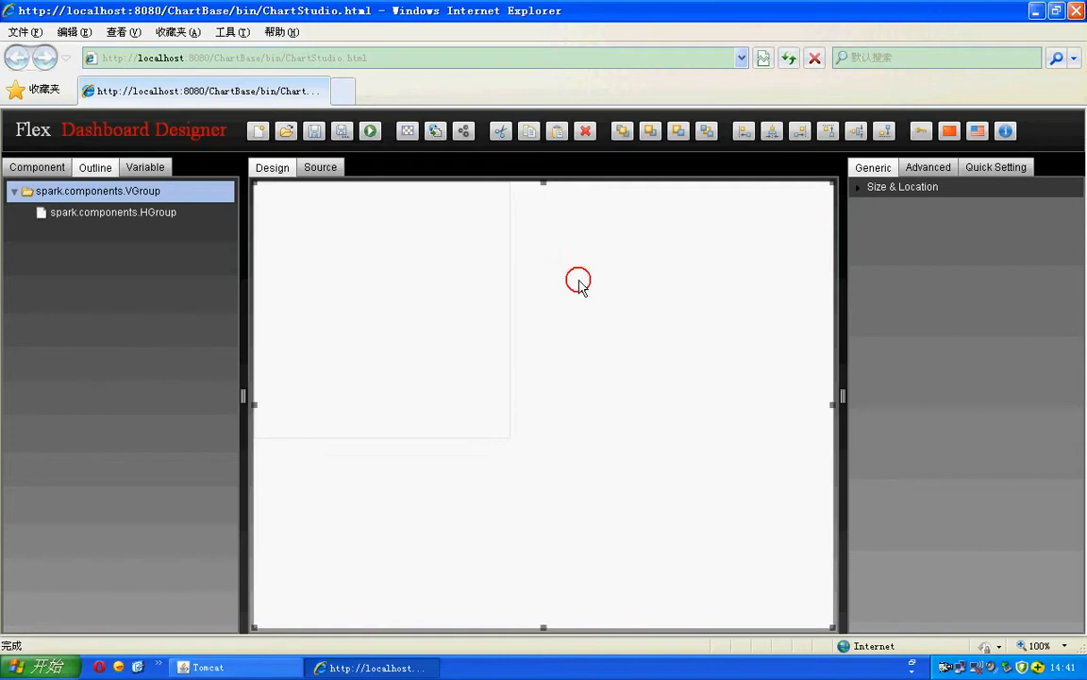
pyautogui.click(125, 211)
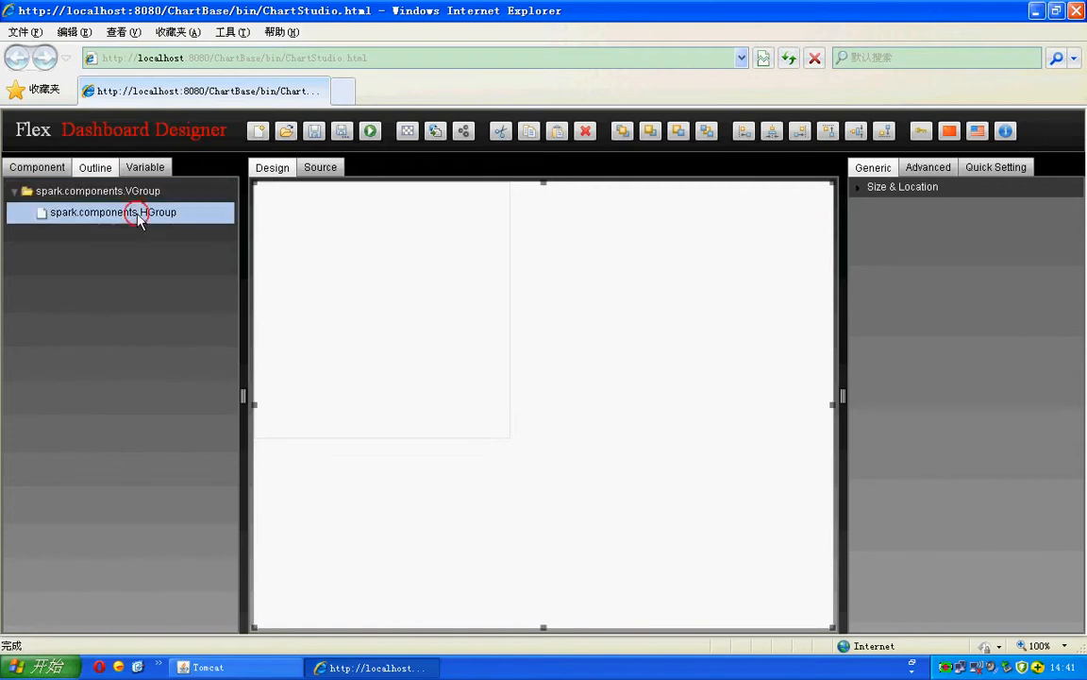
pyautogui.click(387, 264)
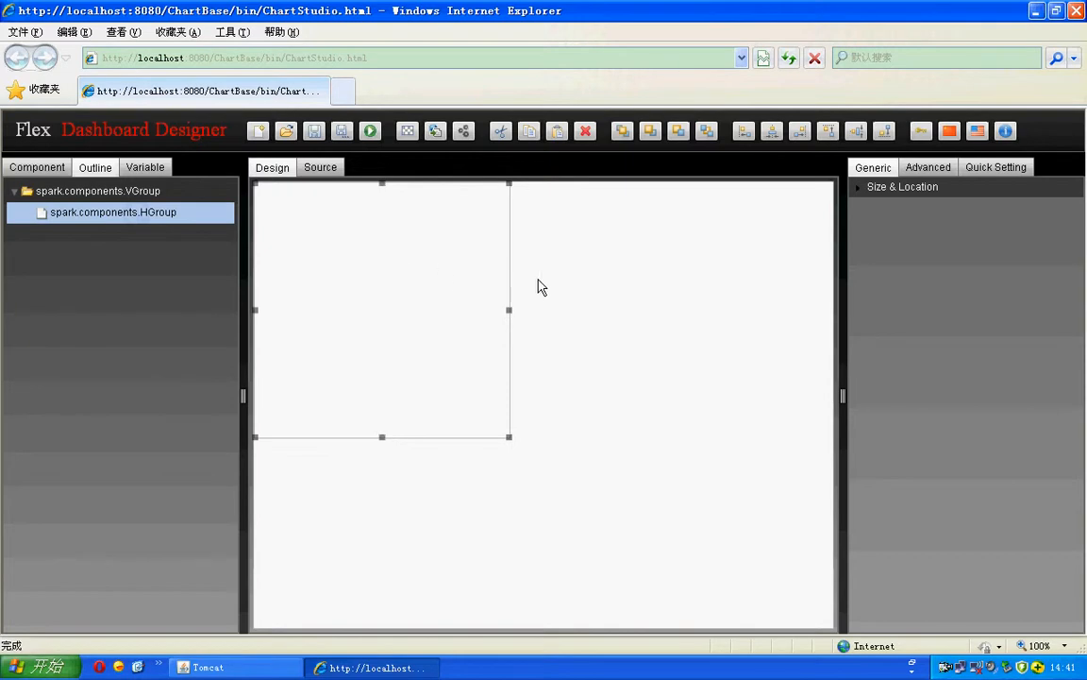
# Step: Alternate selecting the outer VGroup and inner HGroup on the canvas, then show the variables list
pyautogui.click(669, 297)
pyautogui.click(416, 314)
pyautogui.click(626, 305)
pyautogui.click(405, 317)
pyautogui.click(577, 314)
pyautogui.click(397, 321)
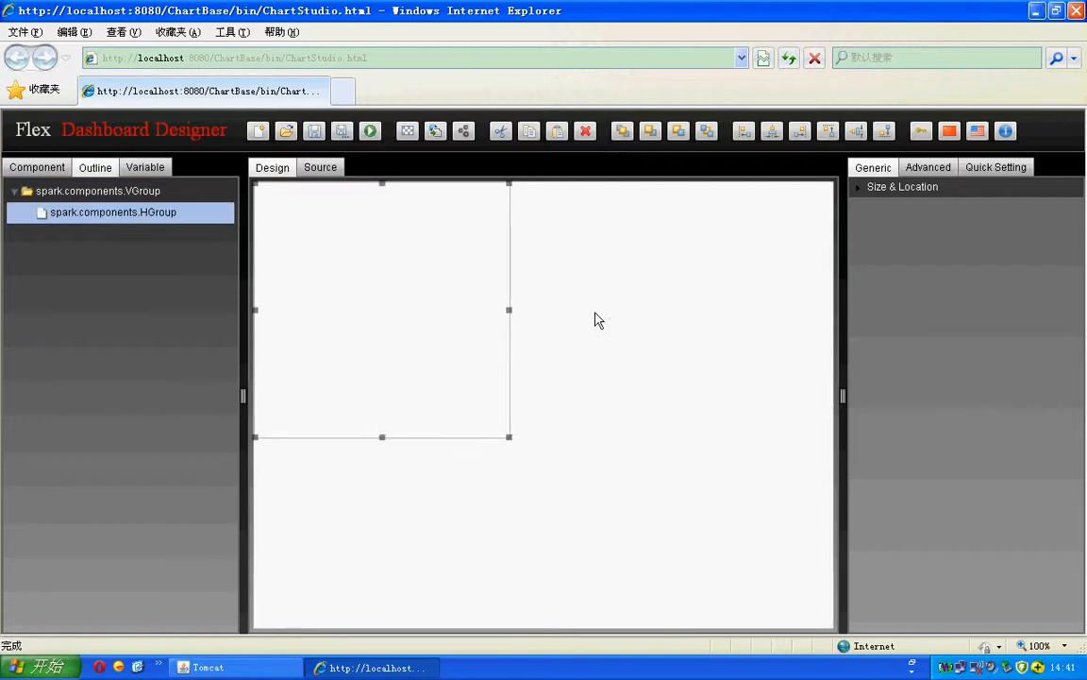
pyautogui.click(408, 329)
pyautogui.click(136, 170)
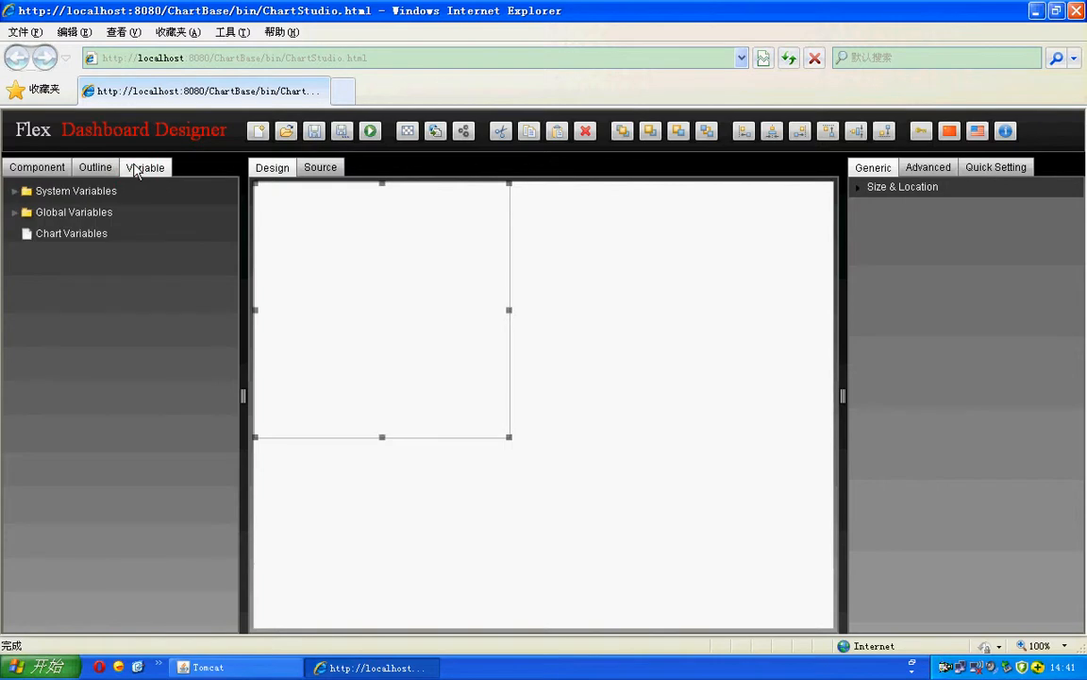
# Step: Expand System Variables and drop DATE into the container, showing 2012-5-15
pyautogui.click(118, 236)
pyautogui.click(29, 191)
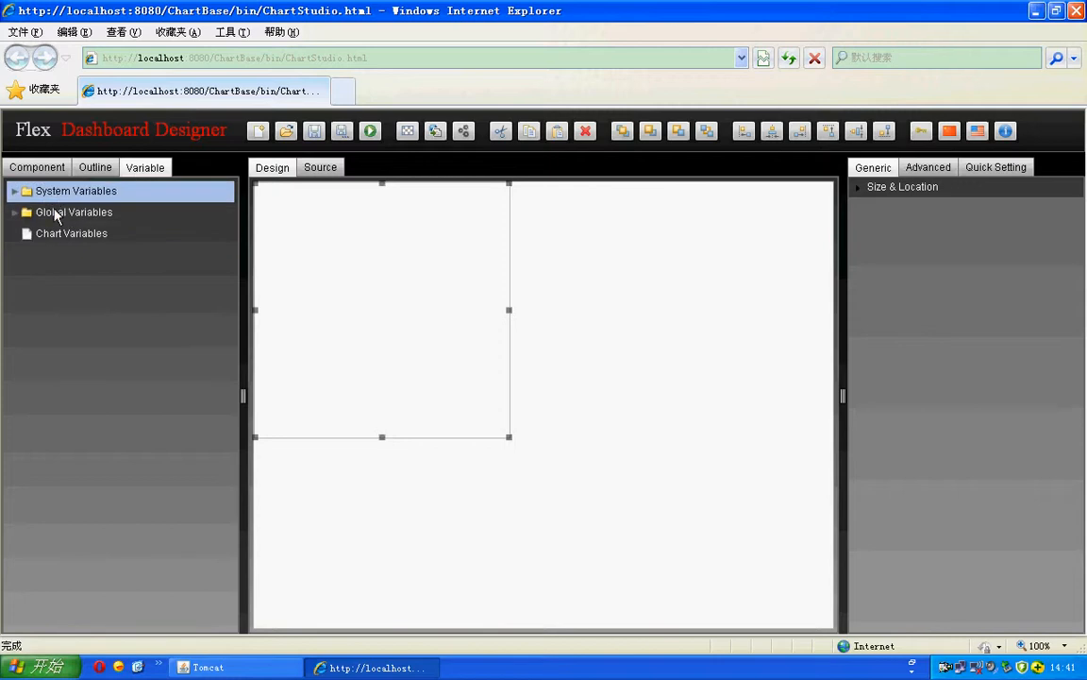
pyautogui.click(61, 238)
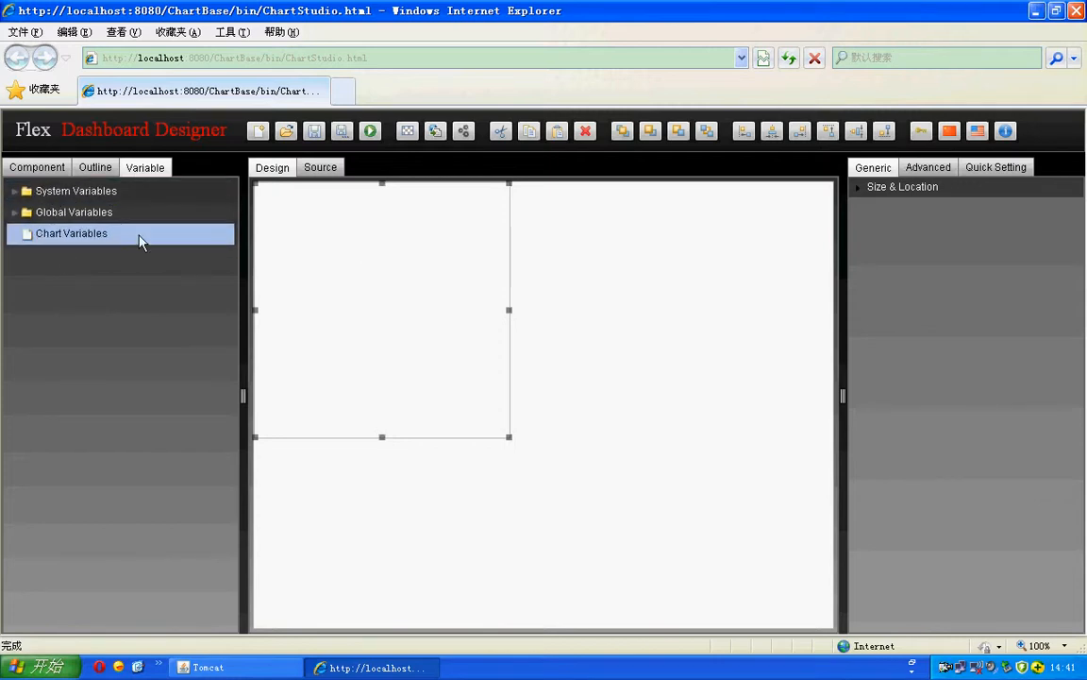
pyautogui.click(42, 211)
pyautogui.click(20, 193)
pyautogui.click(19, 193)
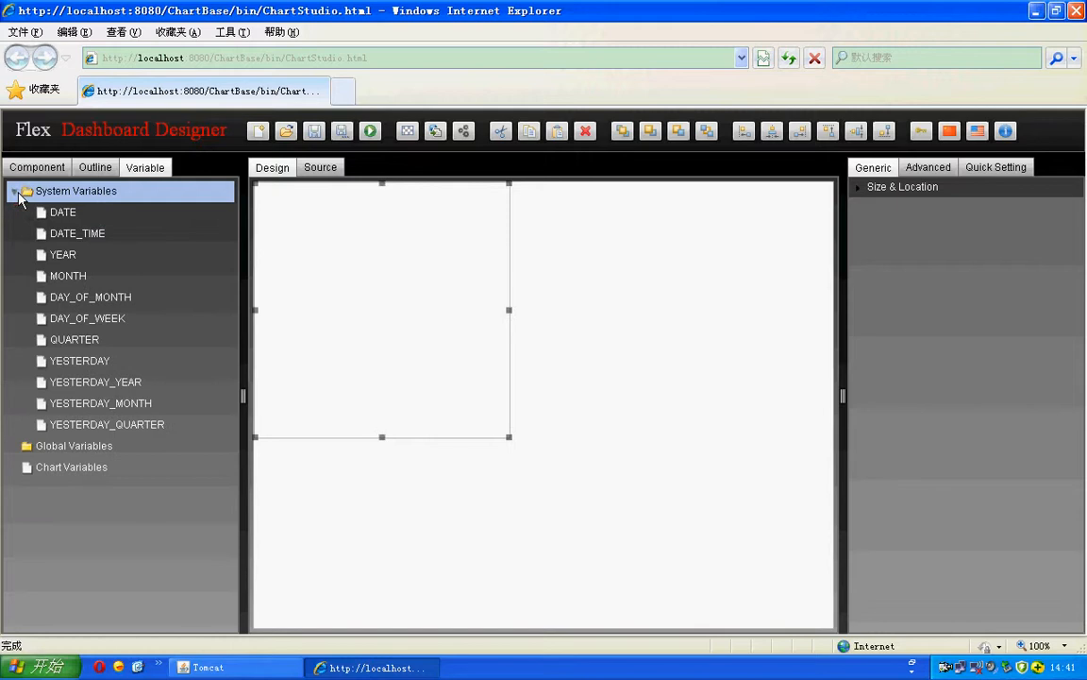
pyautogui.click(62, 211)
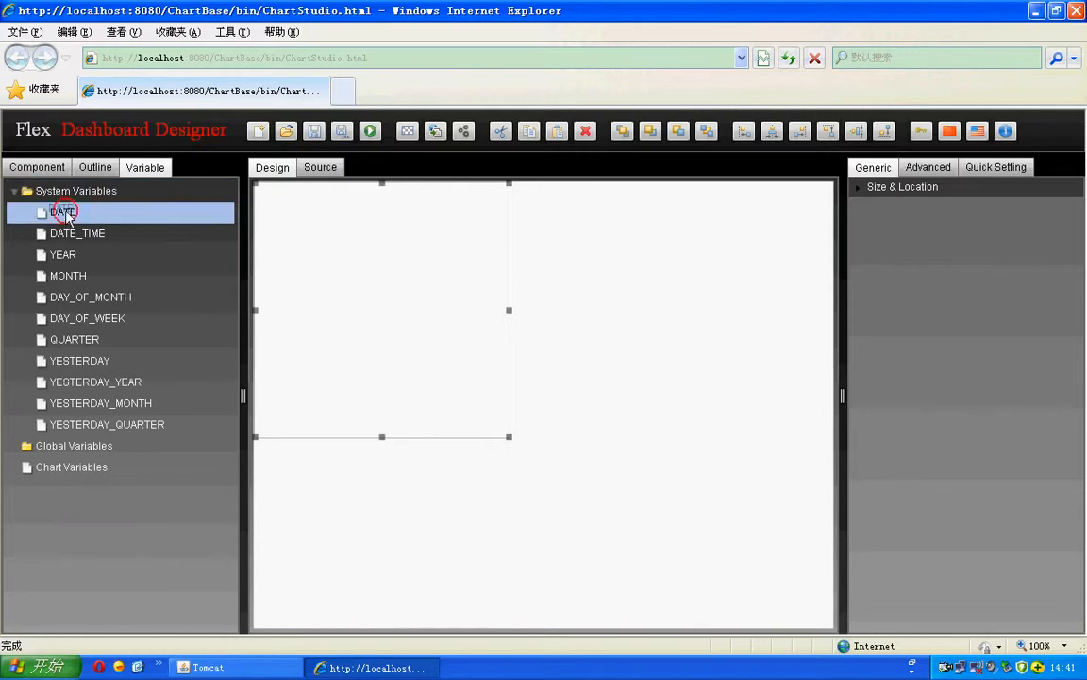
pyautogui.moveTo(60, 206); pyautogui.dragTo(298, 206)
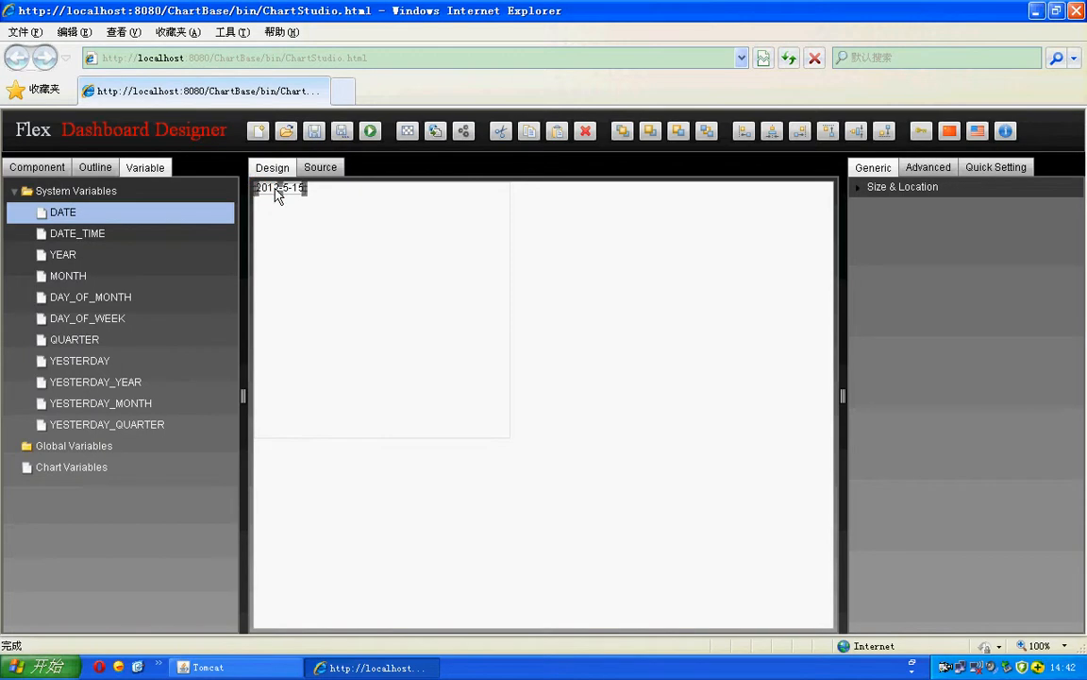
# Step: Collapse System Variables, peek at Global Variables COMPANY_NAME and TEL, and reselect the container
pyautogui.press('Down')
pyautogui.press('Left')
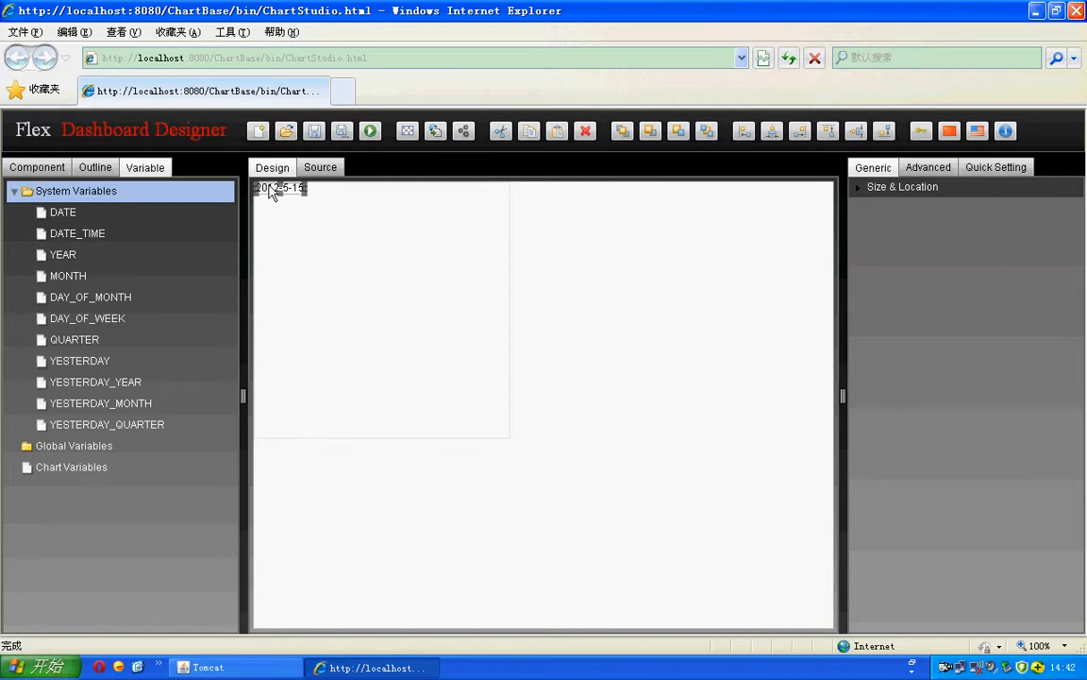
pyautogui.click(14, 192)
pyautogui.click(42, 215)
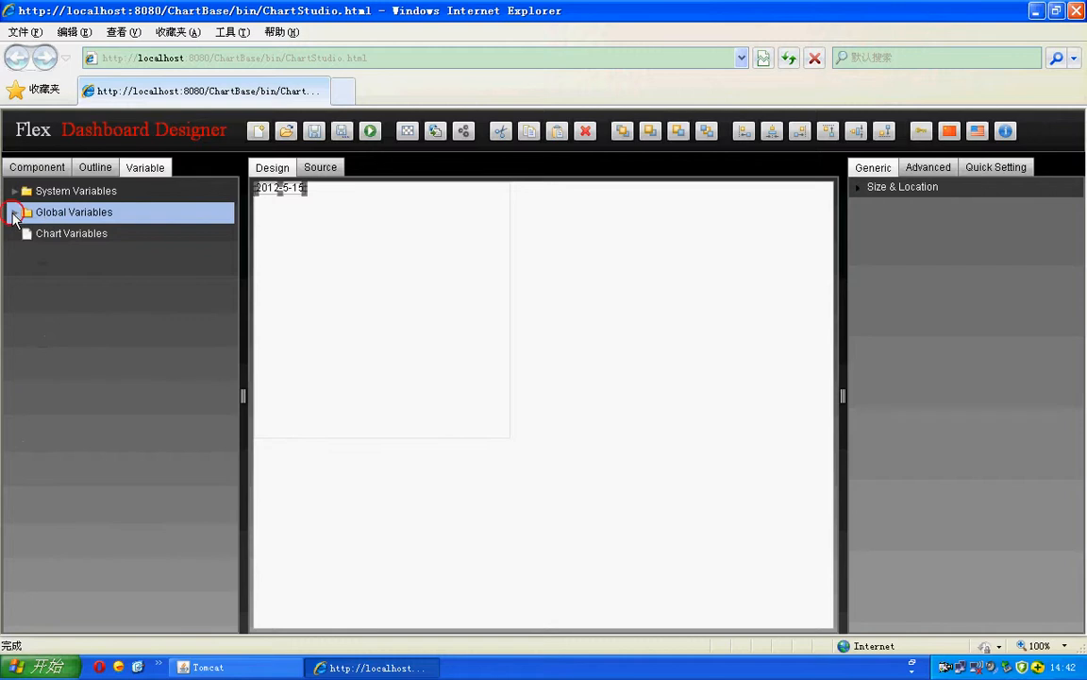
pyautogui.click(14, 212)
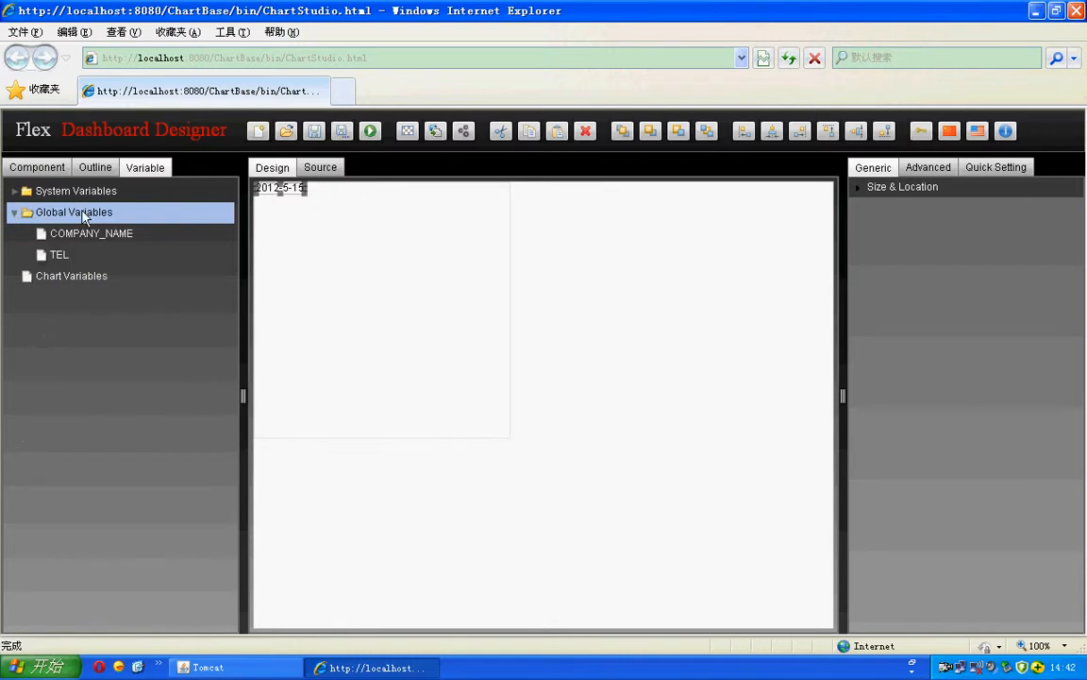
pyautogui.click(14, 212)
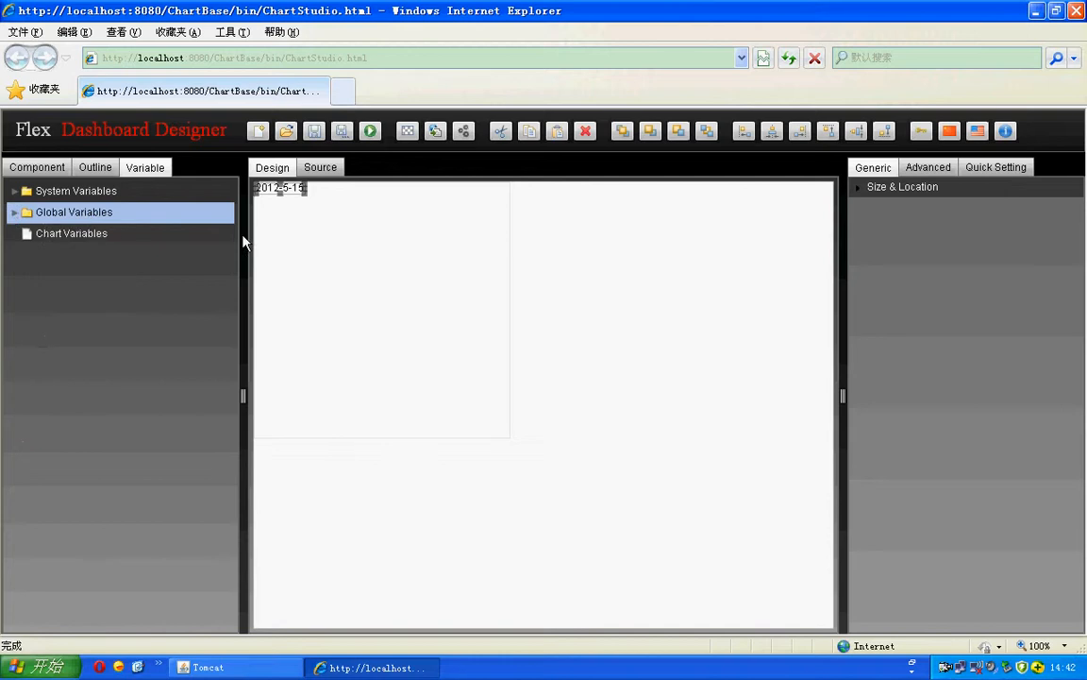
pyautogui.click(349, 253)
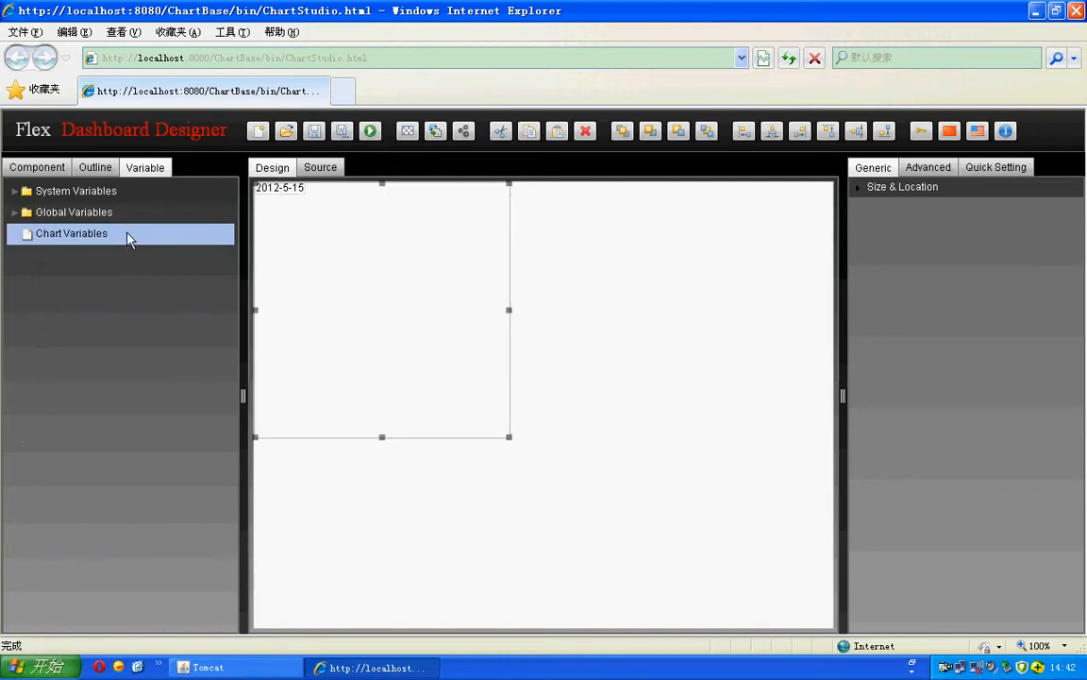
# Step: Remove the DATE label and check the container's Size & Location: 73, 47, 300×300
pyautogui.rightClick(62, 238)
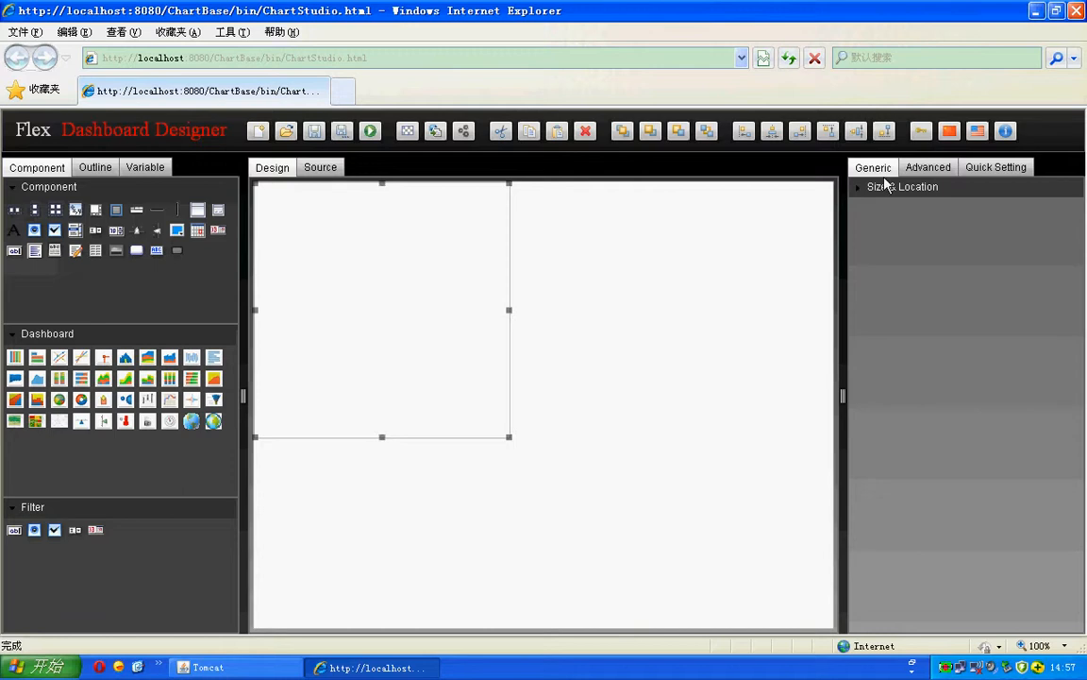
pyautogui.click(438, 318)
pyautogui.click(406, 263)
pyautogui.click(887, 193)
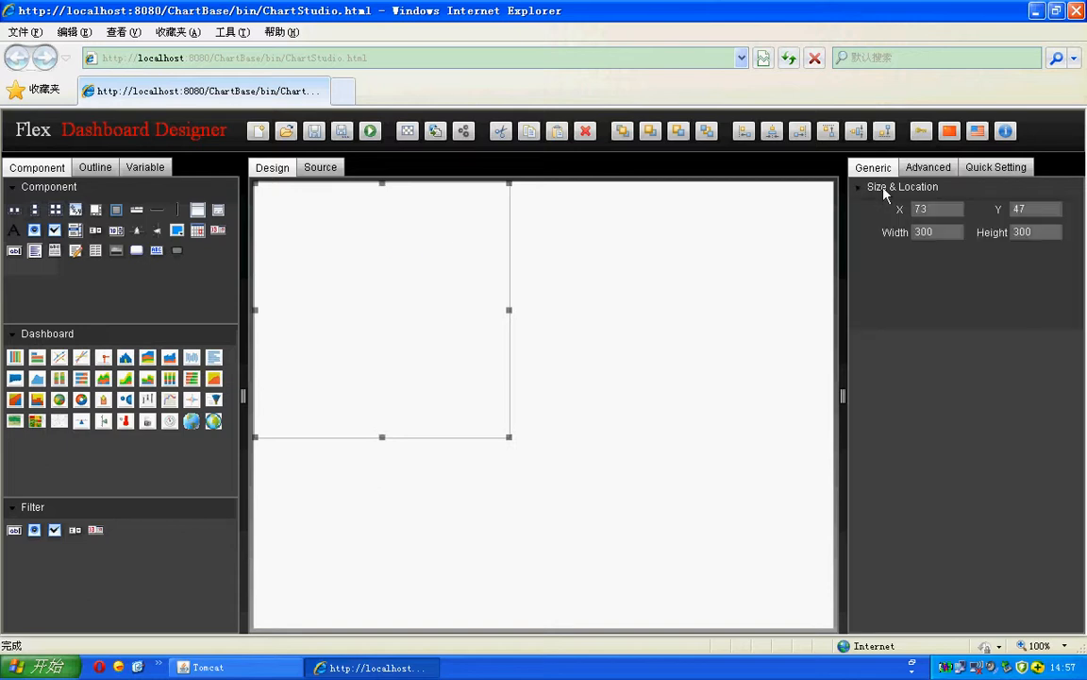
pyautogui.click(904, 187)
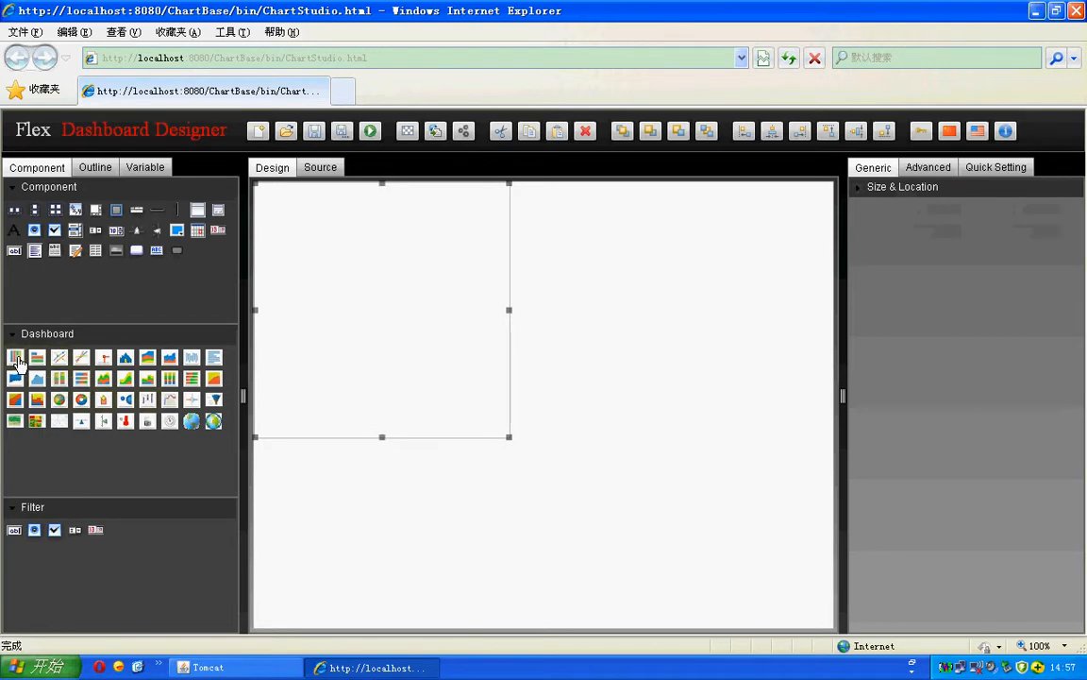
# Step: Place a 柱状图 column chart in the container, review its chart types unchanged, and shrink it
pyautogui.moveTo(17, 362); pyautogui.dragTo(328, 285)
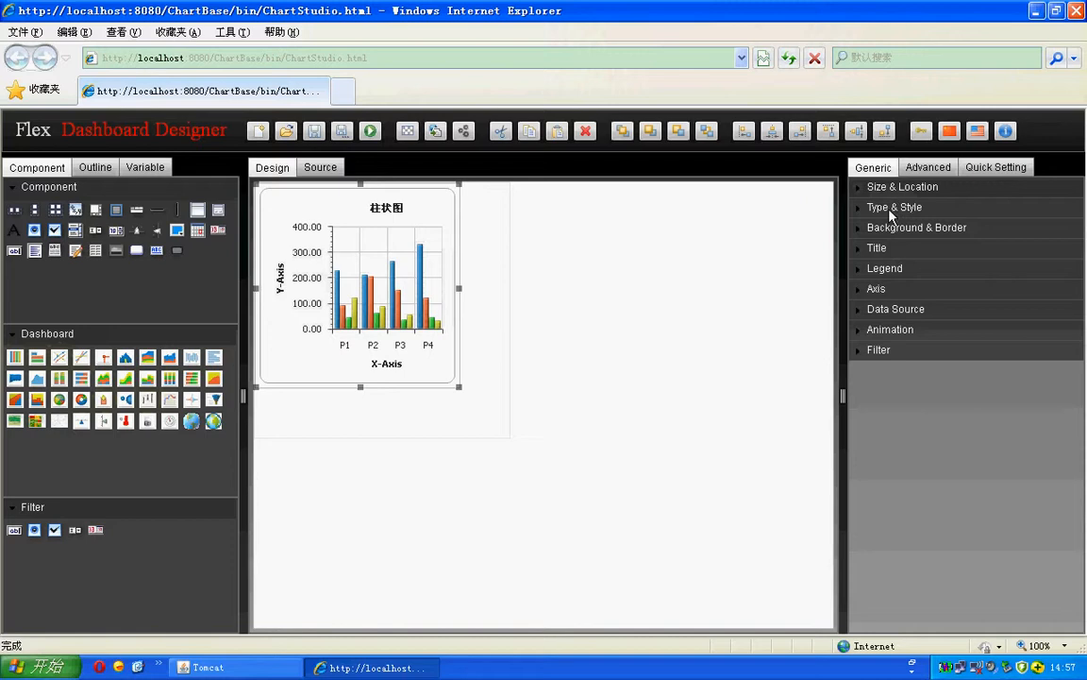
pyautogui.click(892, 209)
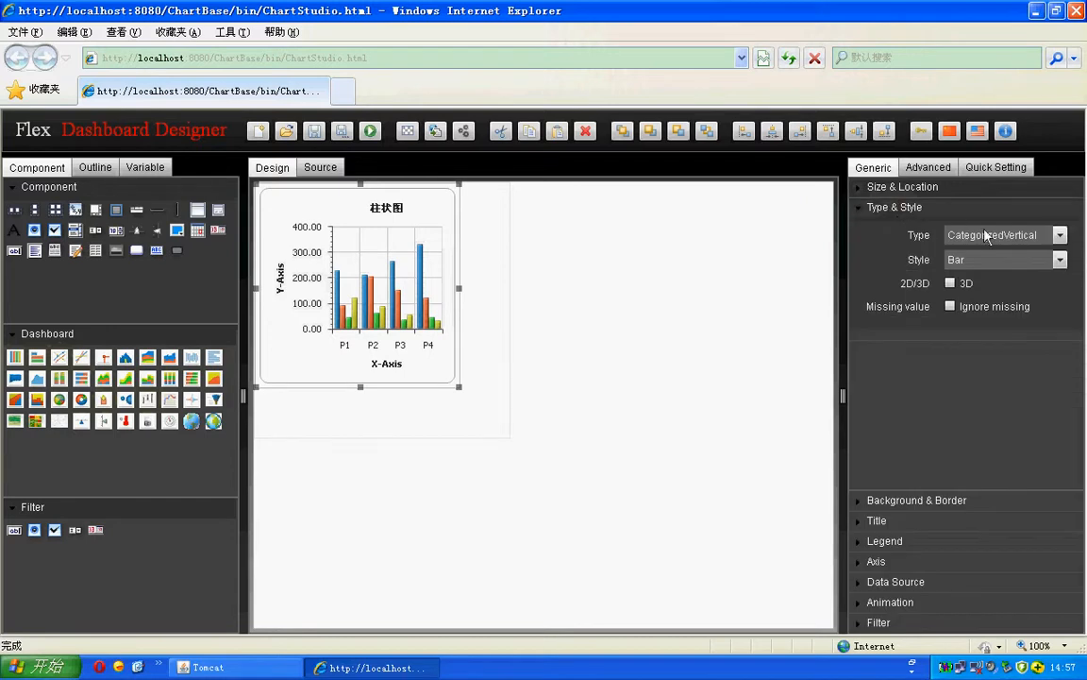
pyautogui.click(1060, 235)
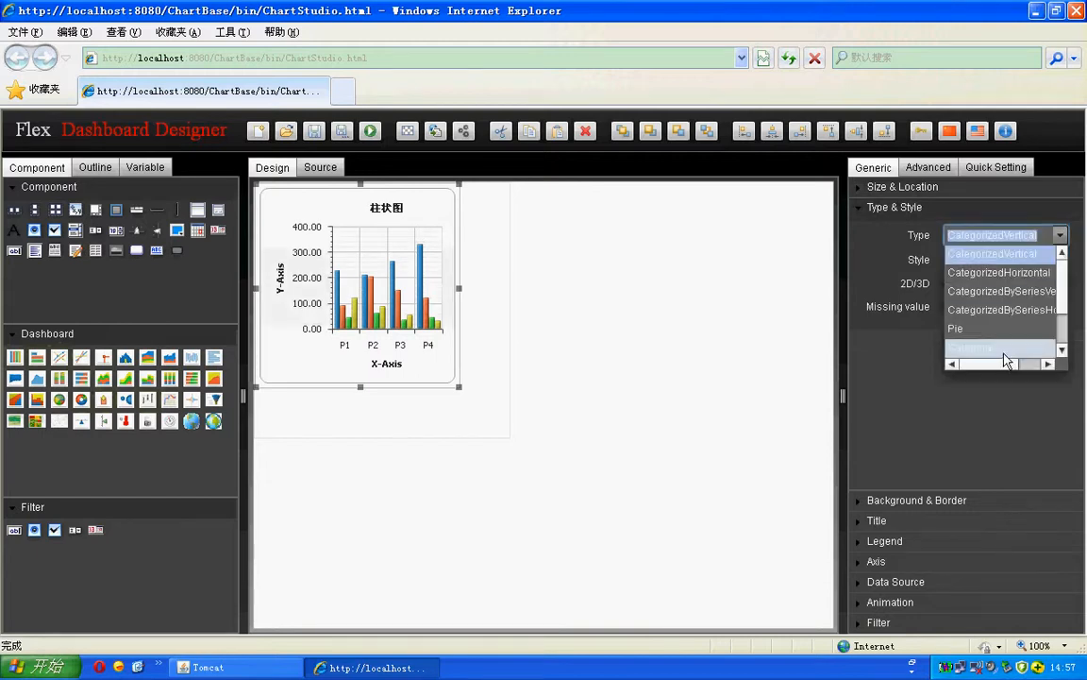
pyautogui.click(1047, 364)
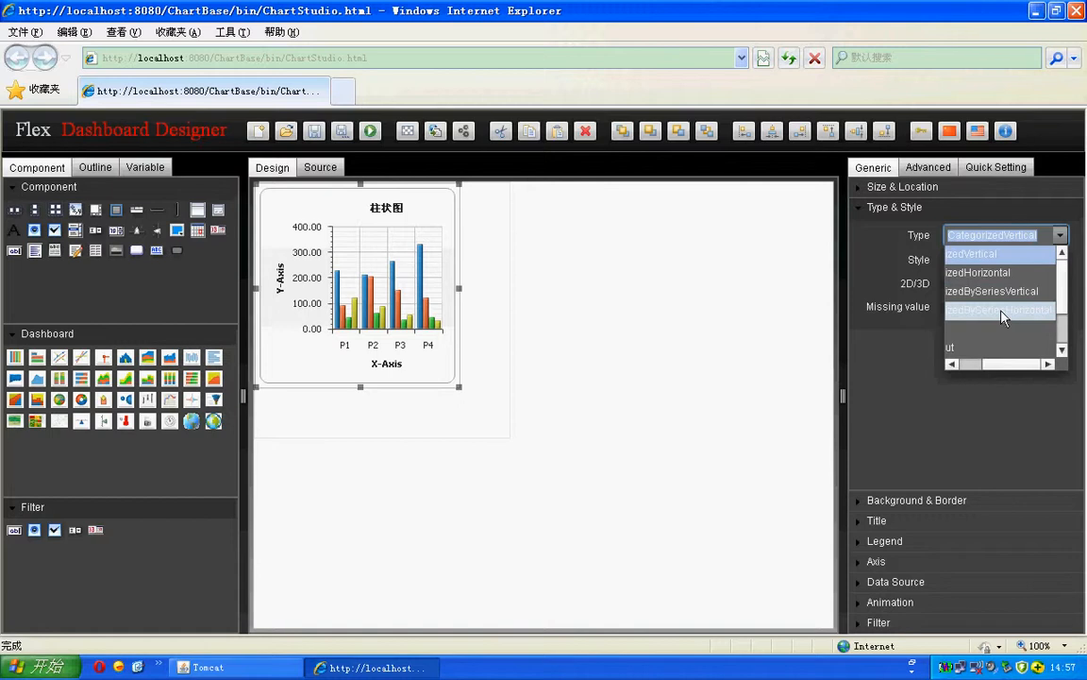
pyautogui.click(912, 210)
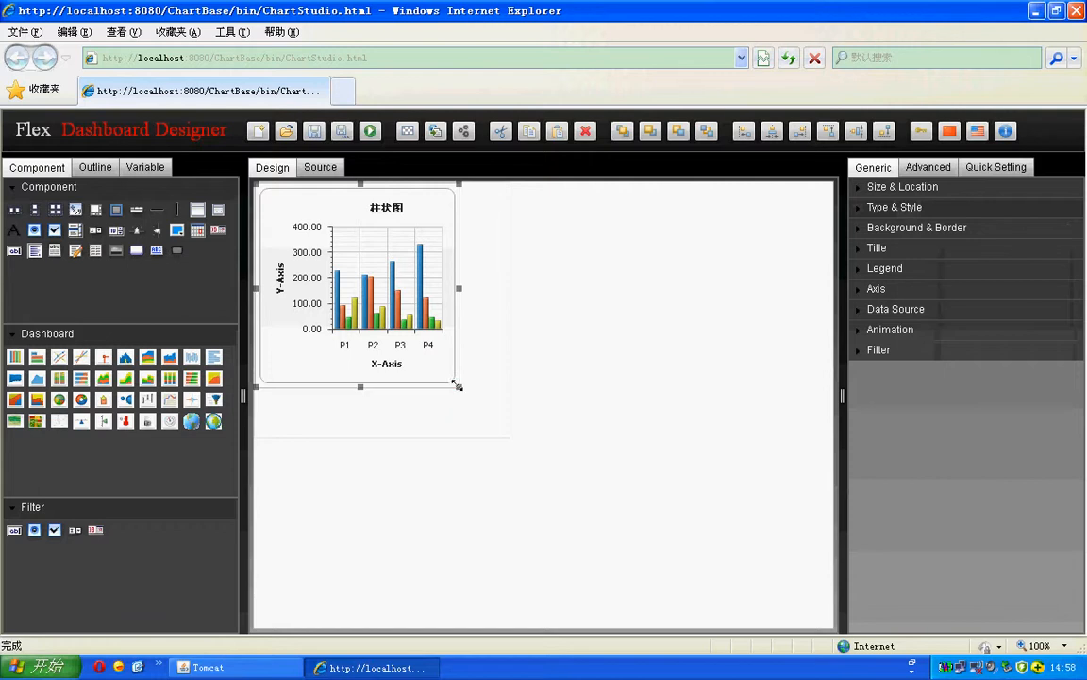
pyautogui.moveTo(458, 387); pyautogui.dragTo(454, 360)
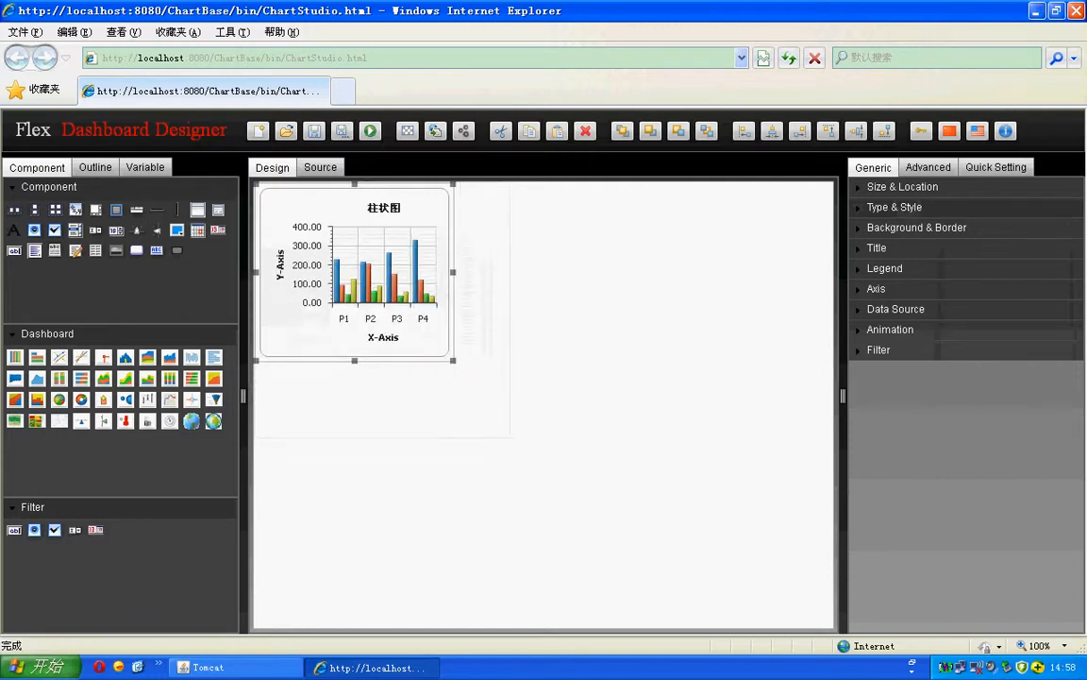
# Step: Set the bar chart's X and Y positions to 100 in Size & Location
pyautogui.click(903, 188)
pyautogui.click(936, 210)
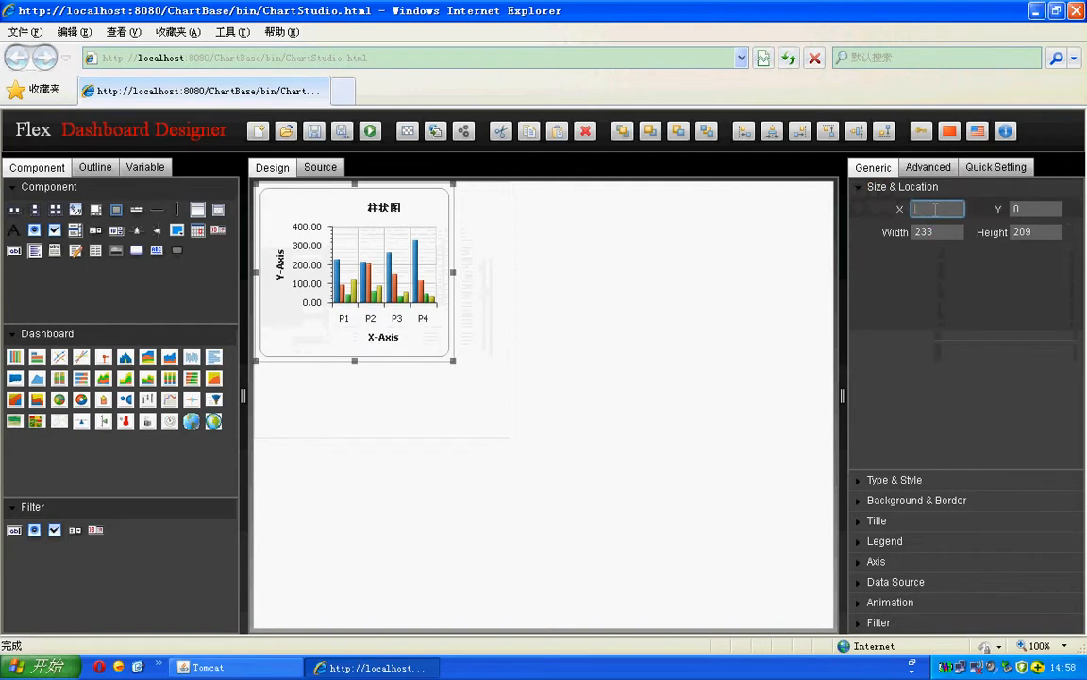
pyautogui.write('100')
pyautogui.click(1040, 208)
pyautogui.write('100')
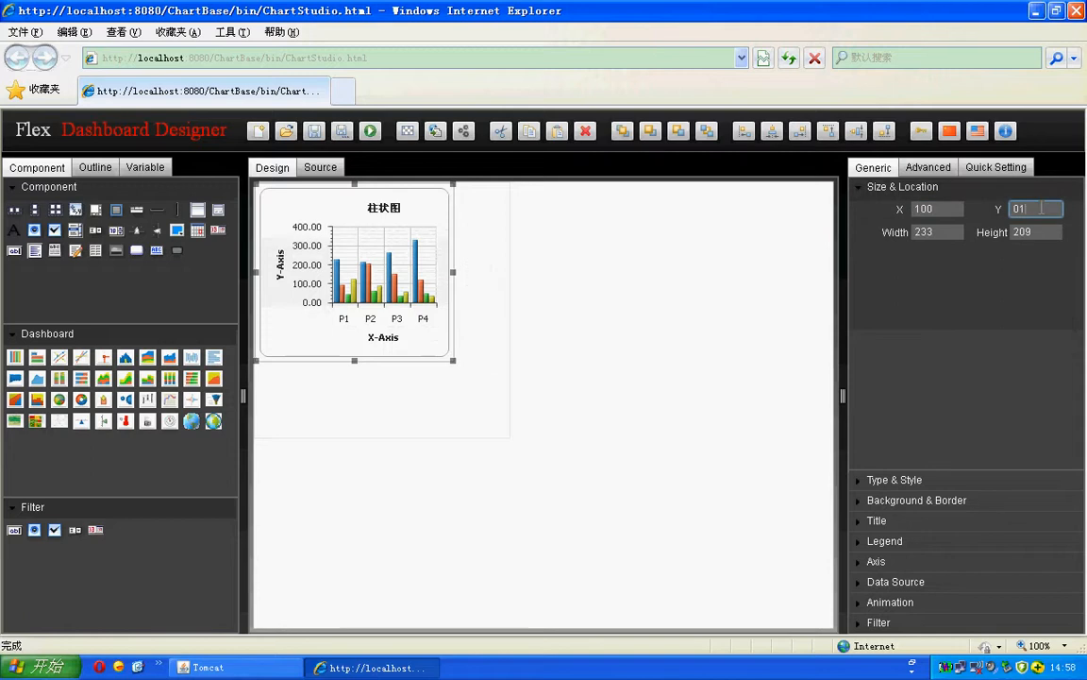
pyautogui.doubleClick(1041, 209)
pyautogui.write('100')
# Step: Set the enclosing container's X and Y positions, verifying them in the XML source
pyautogui.click(565, 359)
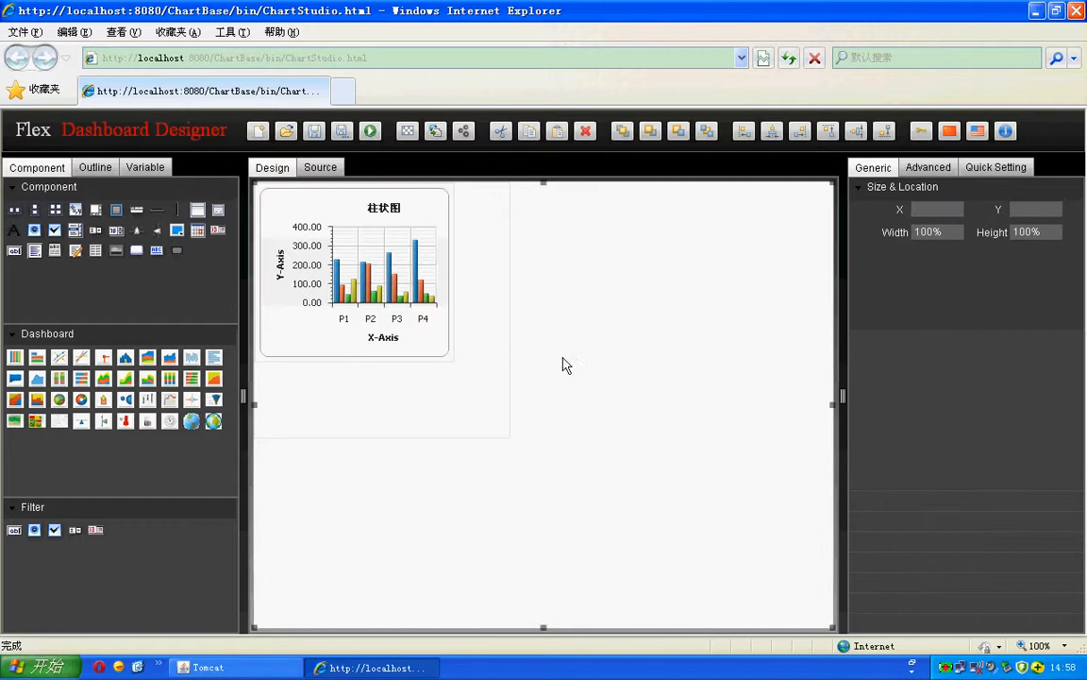
pyautogui.click(948, 209)
pyautogui.click(322, 168)
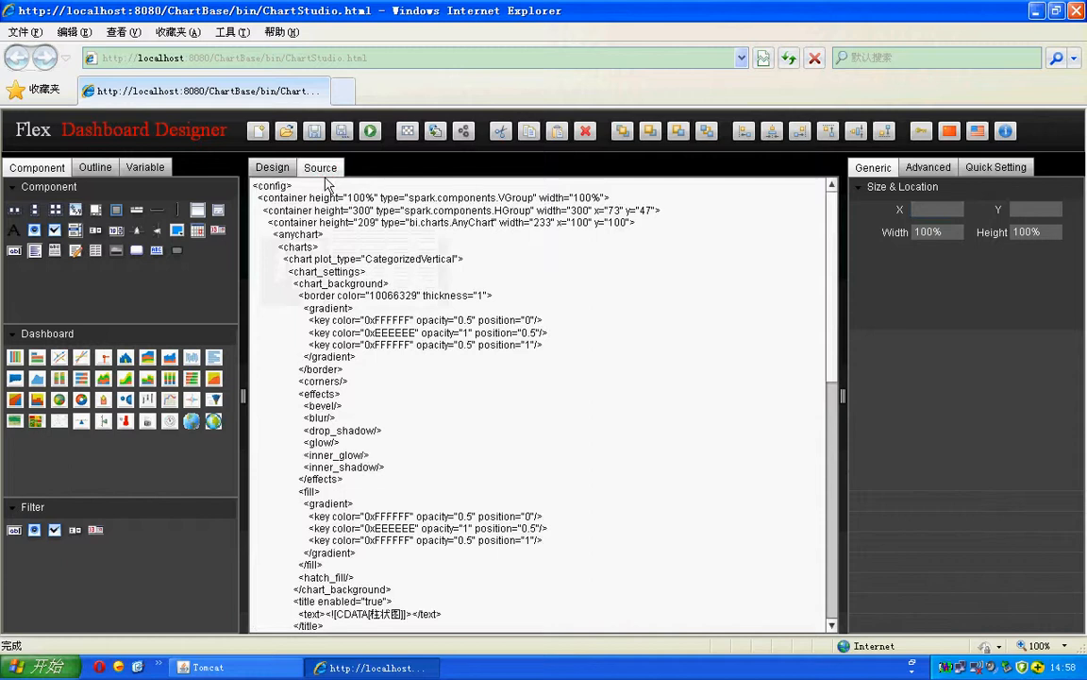
pyautogui.click(929, 213)
pyautogui.write('100')
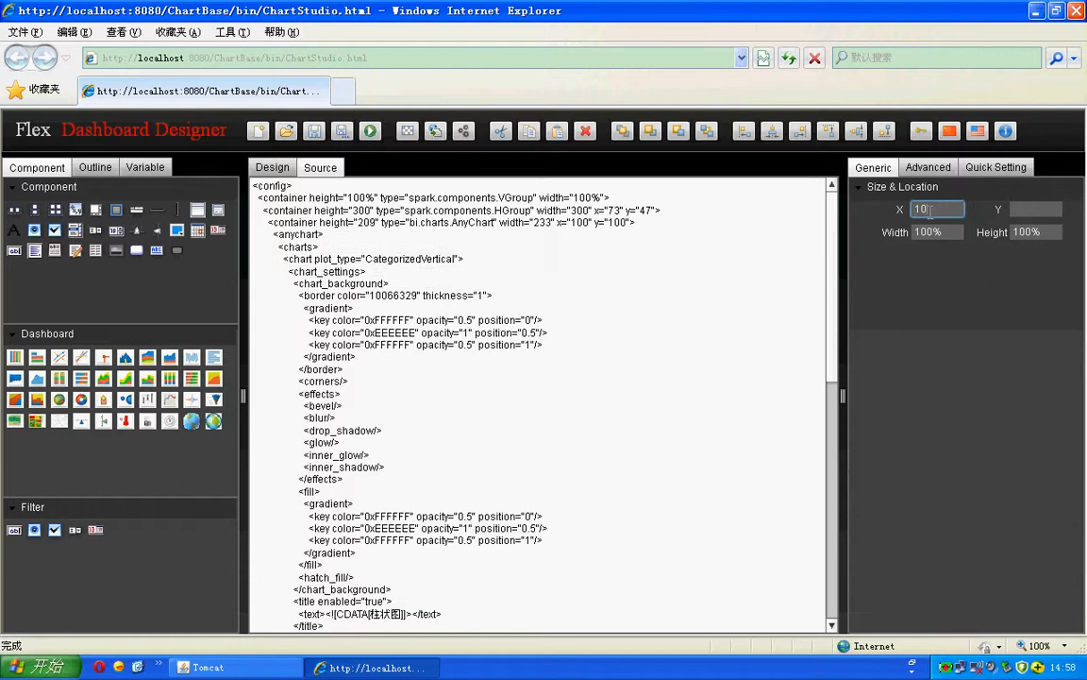
pyautogui.click(1030, 212)
pyautogui.write('1')
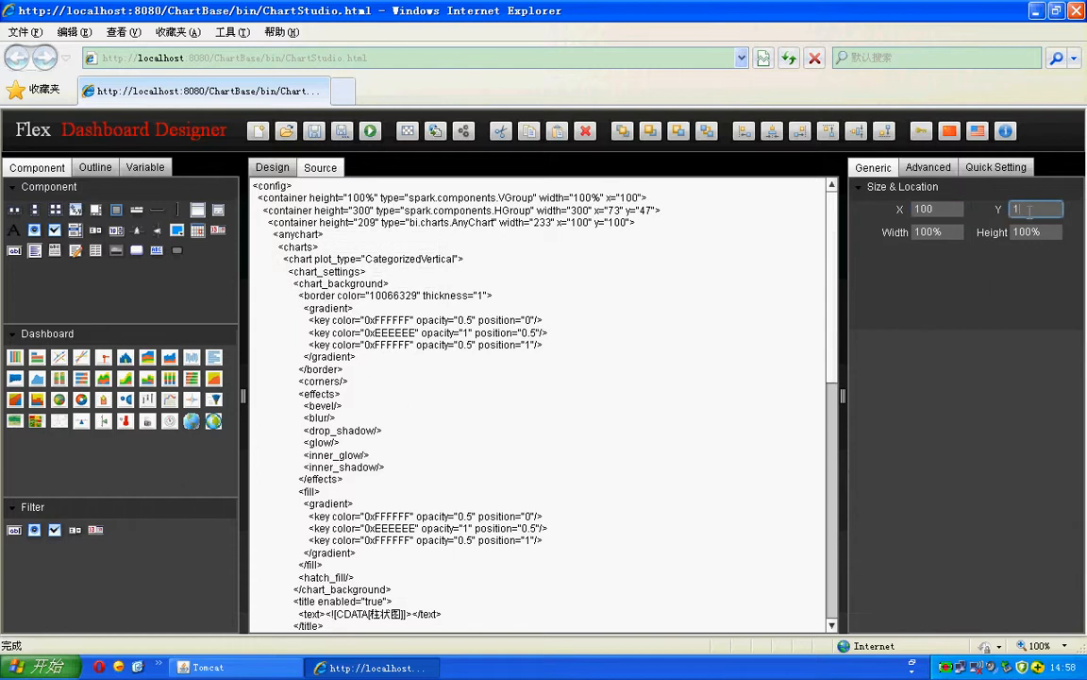
pyautogui.write('00')
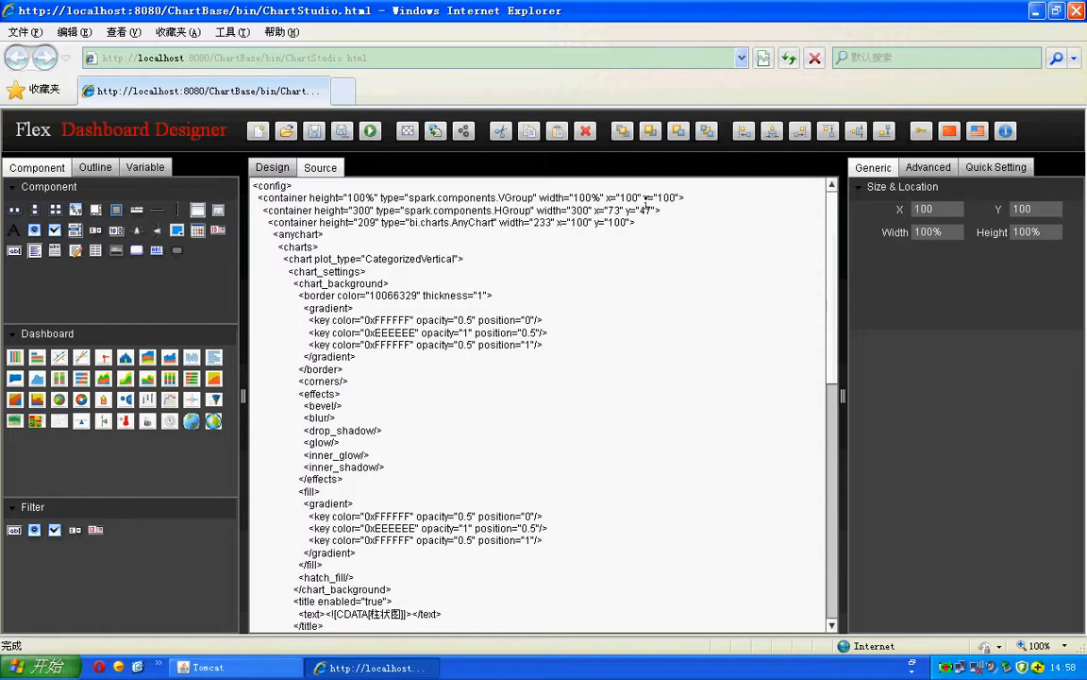
pyautogui.click(600, 196)
pyautogui.click(272, 167)
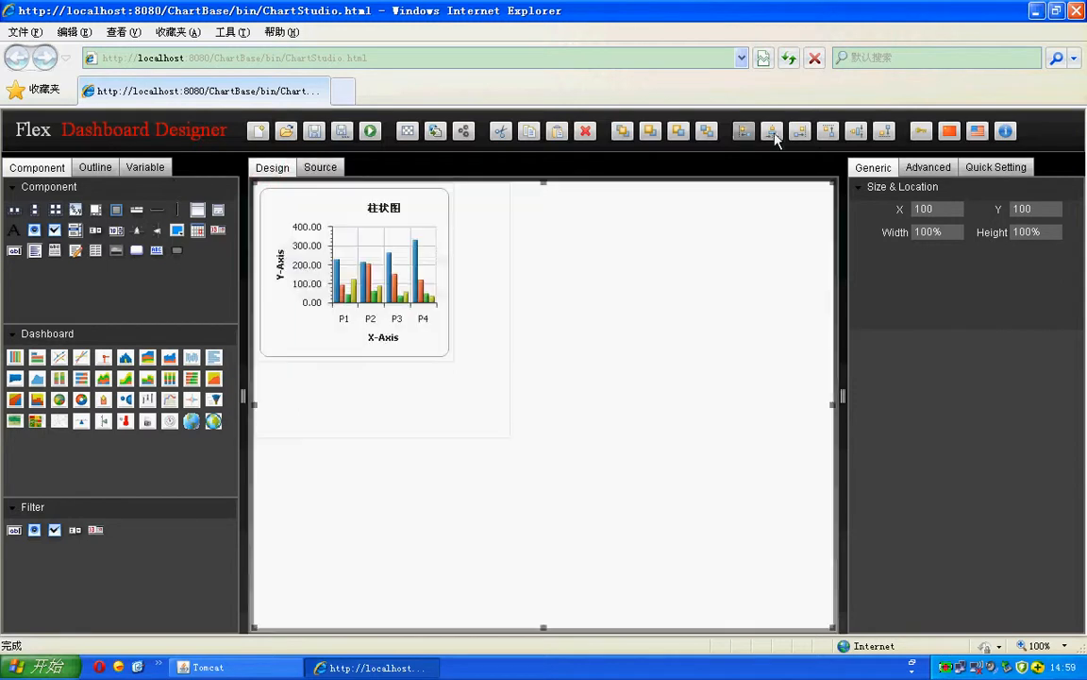
pyautogui.click(297, 222)
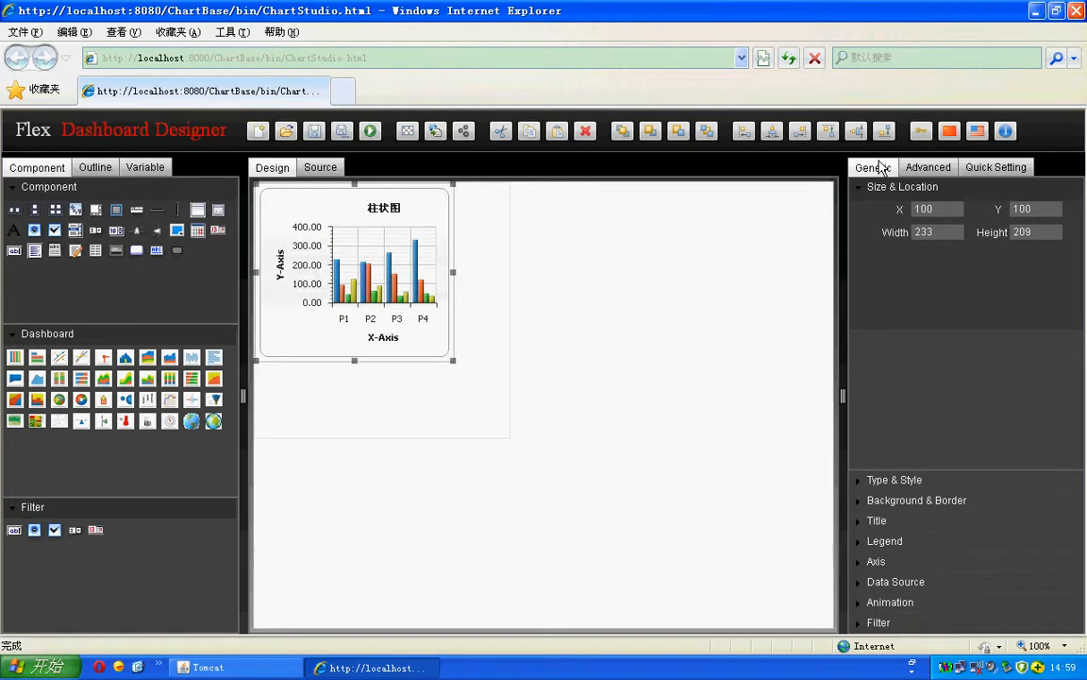
# Step: Browse the canvas's advanced Style and Event lists, then scroll its properties to gap 6, rowCount 1, rowHeight 302
pyautogui.click(931, 173)
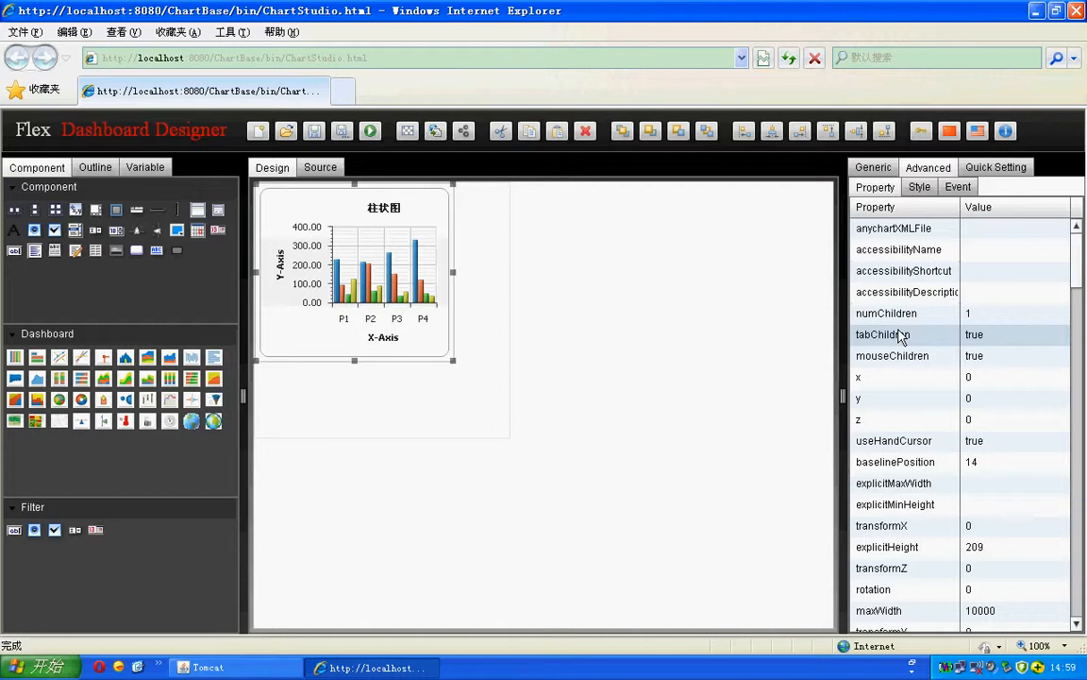
pyautogui.click(730, 407)
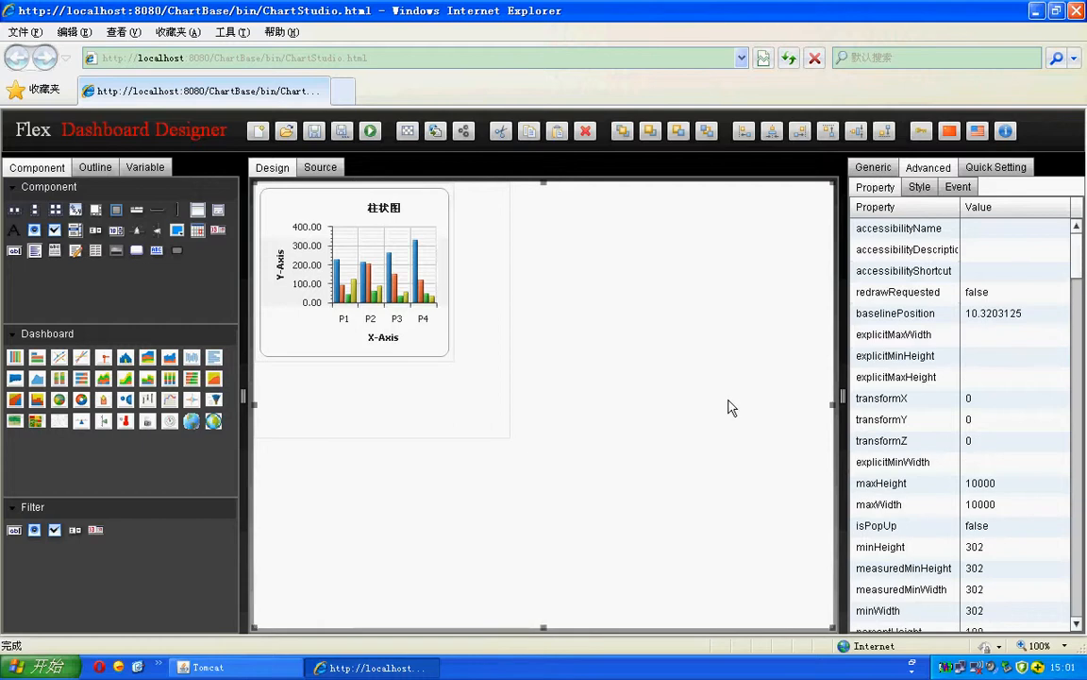
pyautogui.click(729, 400)
pyautogui.click(729, 401)
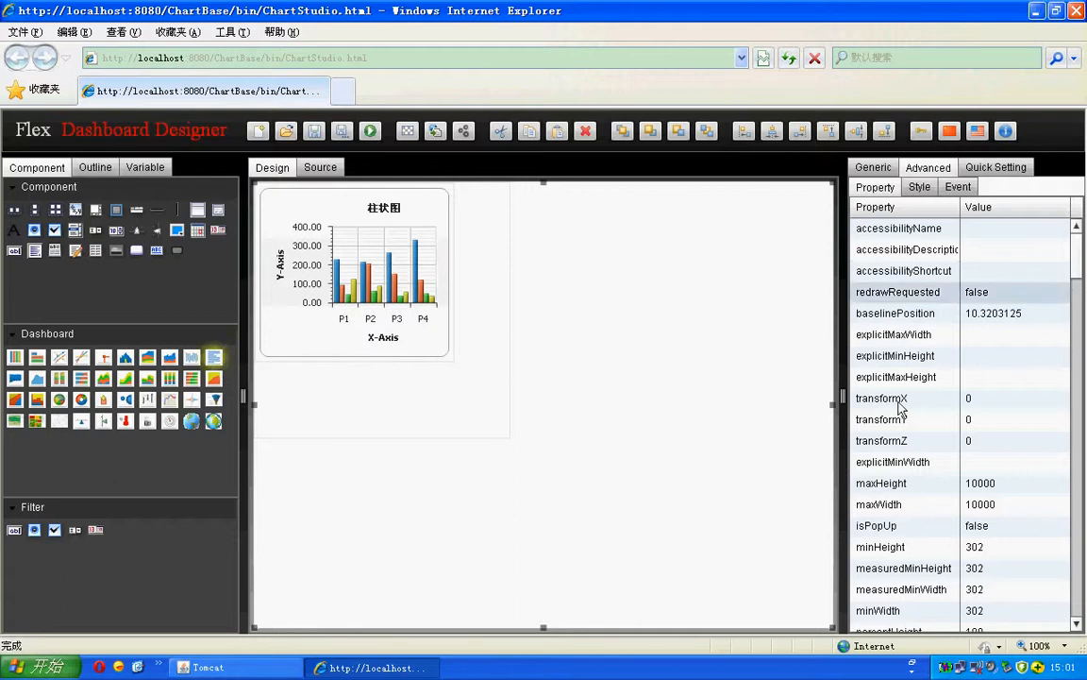
pyautogui.click(919, 187)
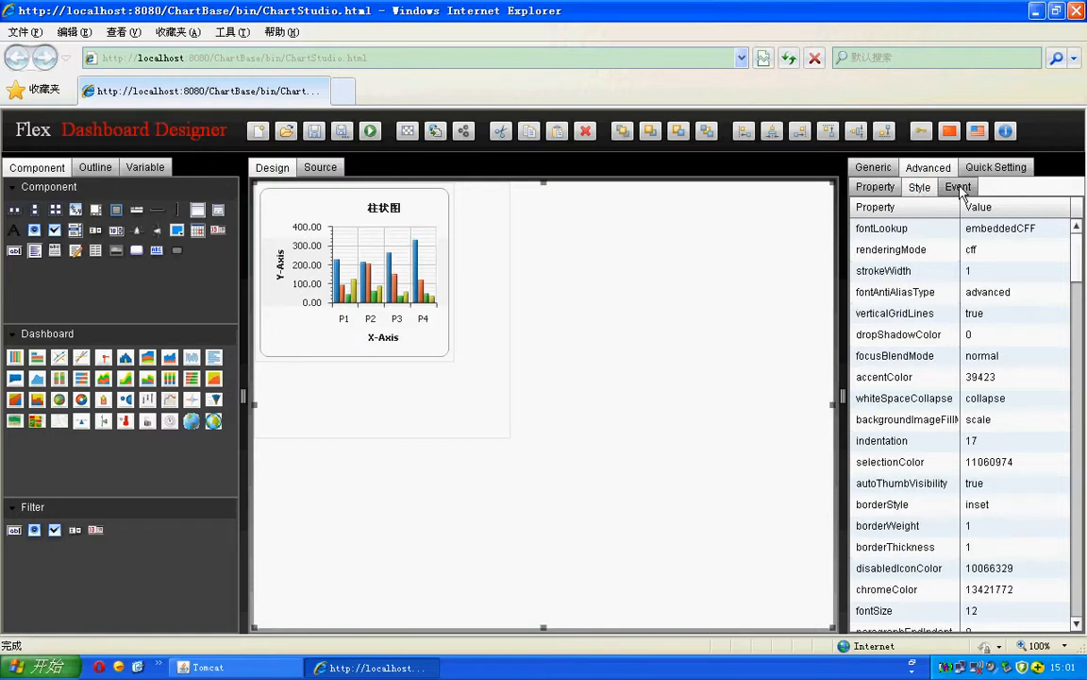
pyautogui.click(959, 189)
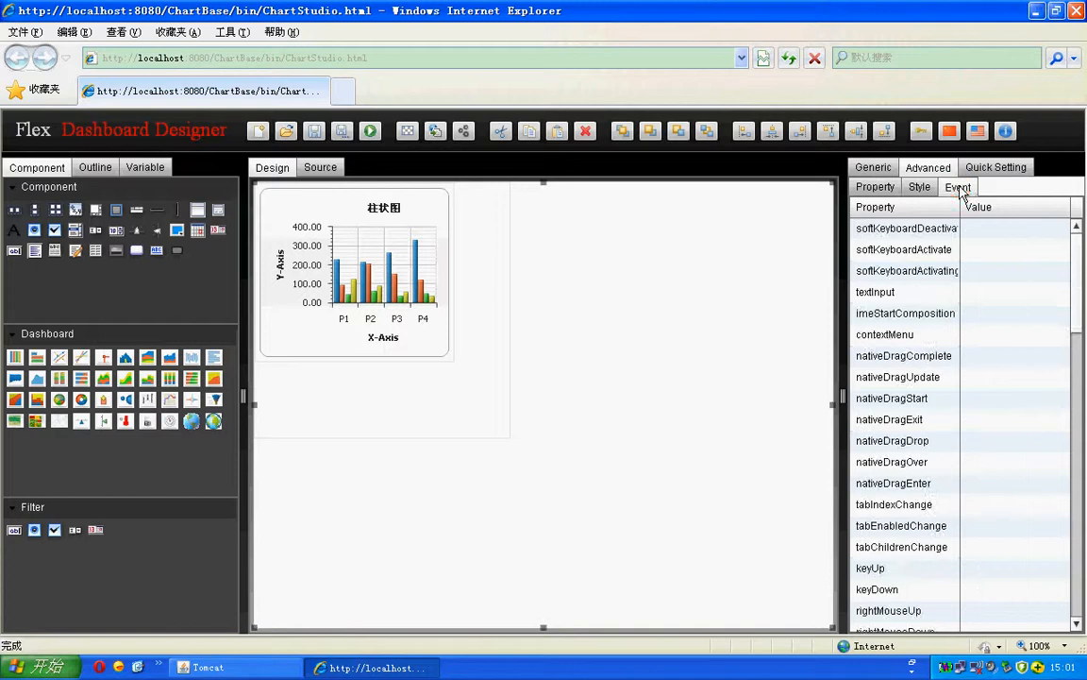
pyautogui.click(867, 189)
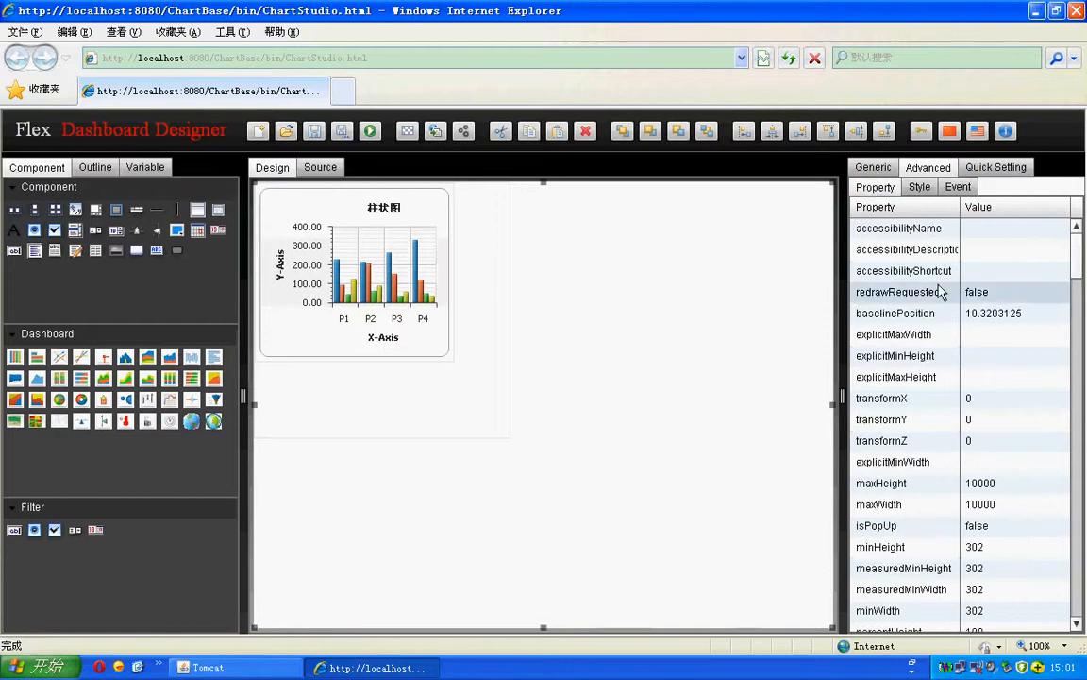
pyautogui.scroll(-7, 939, 426)
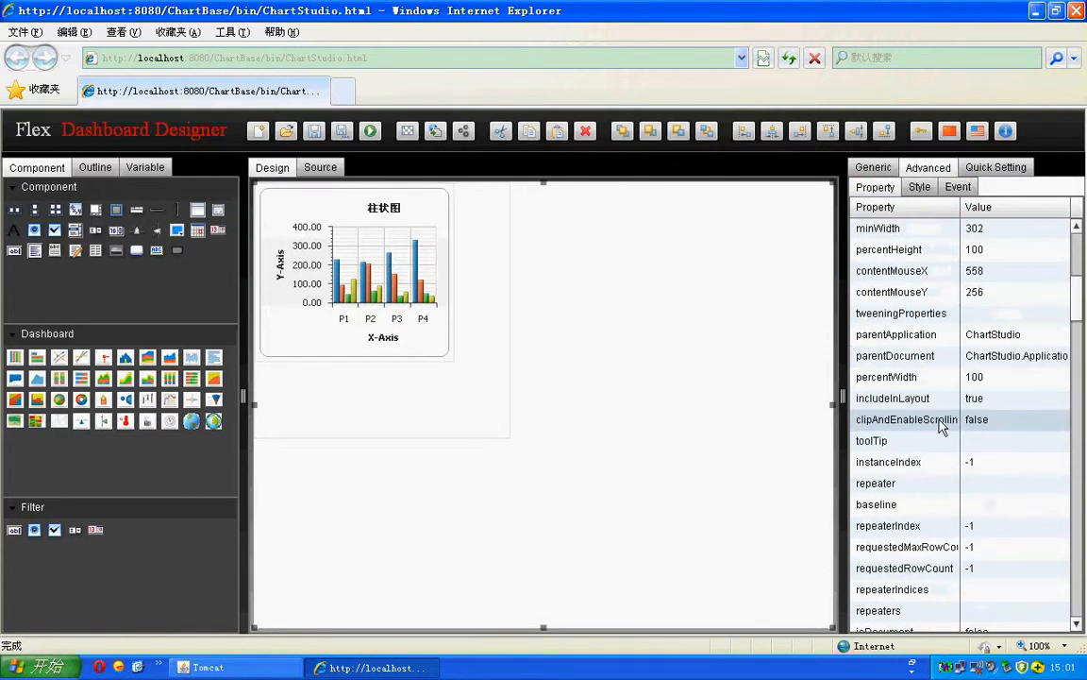
pyautogui.scroll(-6, 924, 458)
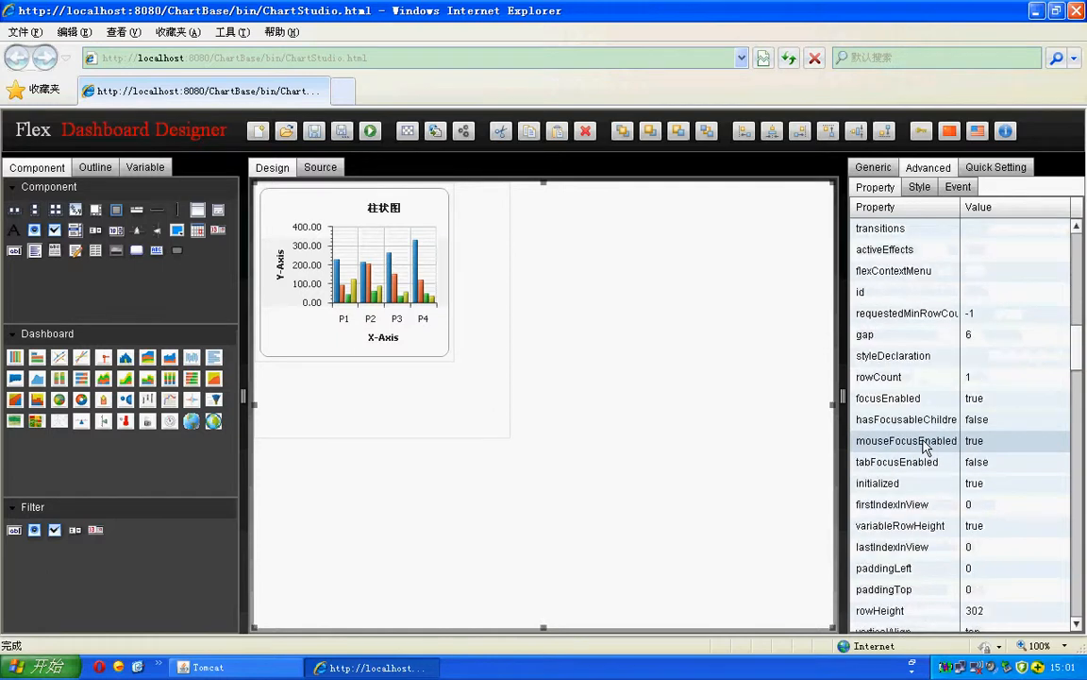
pyautogui.scroll(-4, 925, 446)
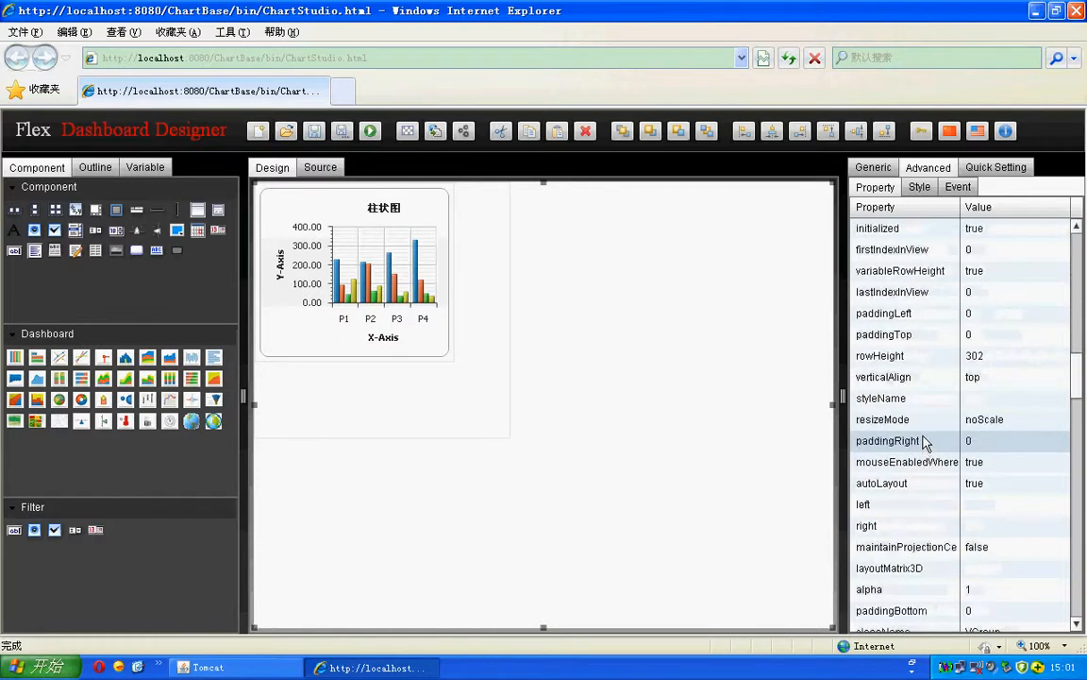
# Step: Show the chart's data_plot_settings: series type 柱状图, 3D off, rotation and elevation 90
pyautogui.click(990, 168)
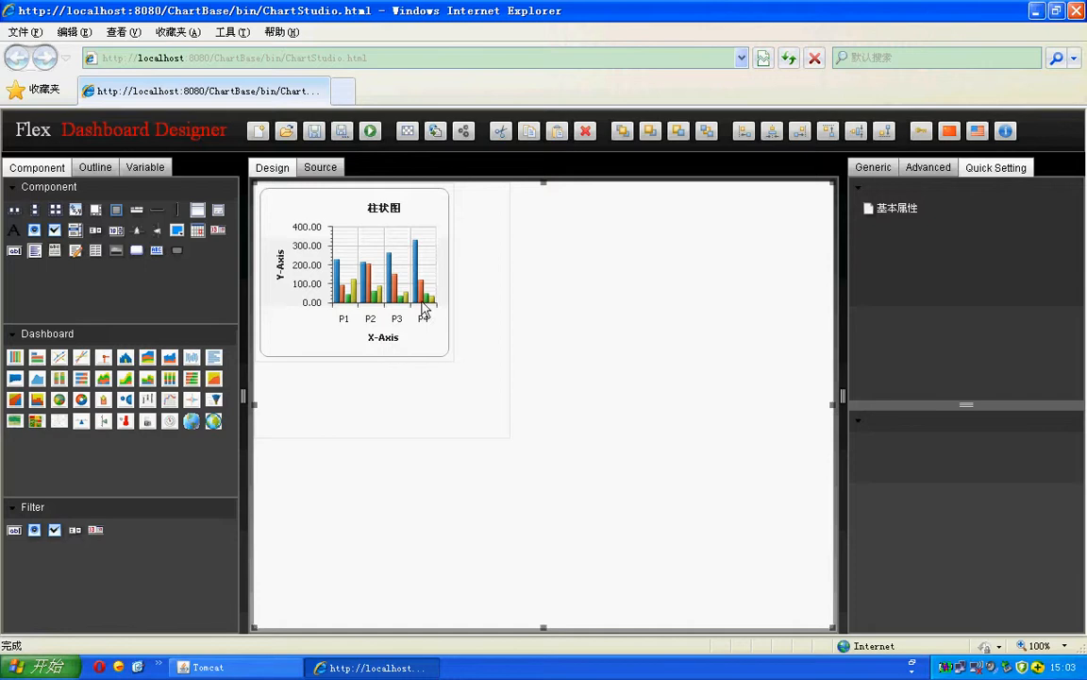
pyautogui.click(390, 276)
pyautogui.click(331, 208)
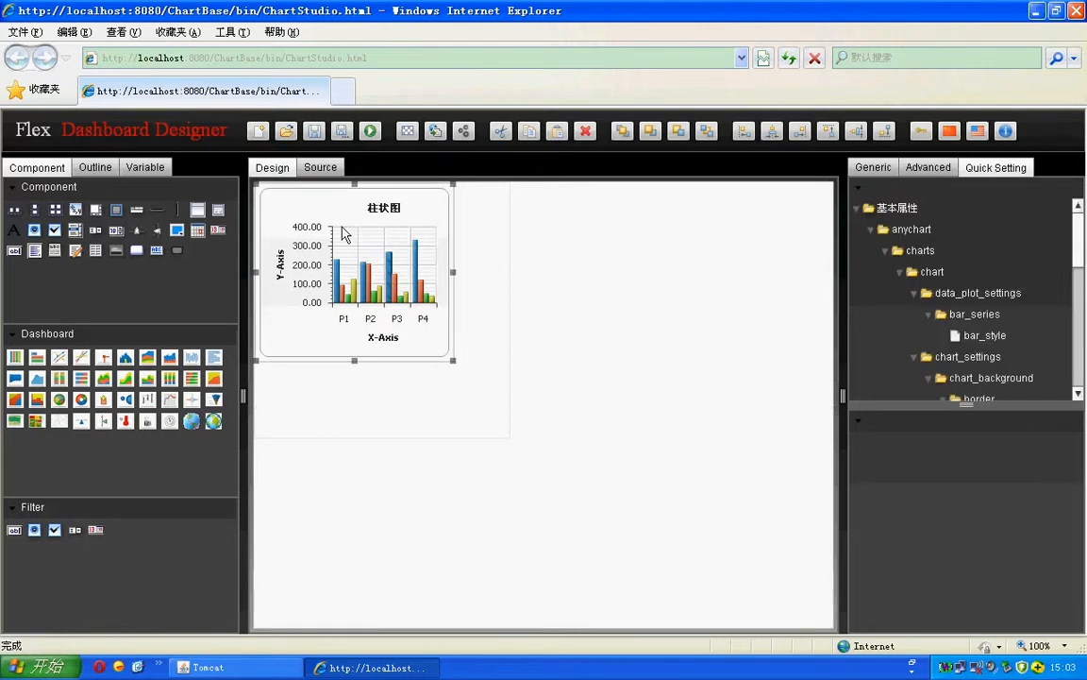
pyautogui.click(343, 215)
pyautogui.click(342, 215)
pyautogui.click(343, 215)
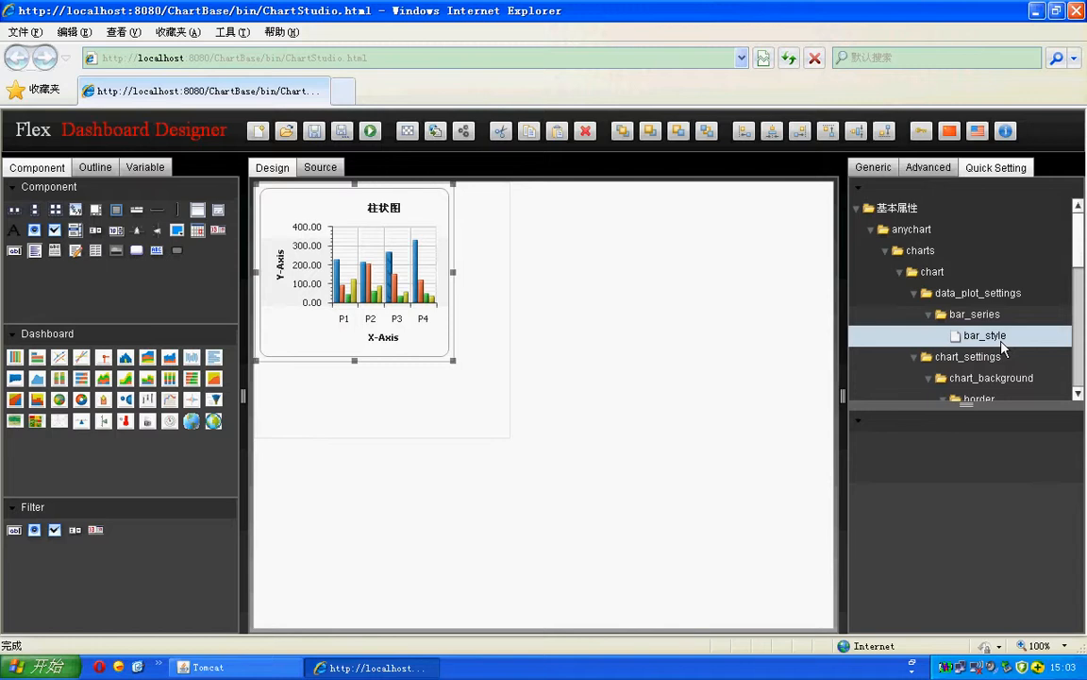
pyautogui.click(944, 298)
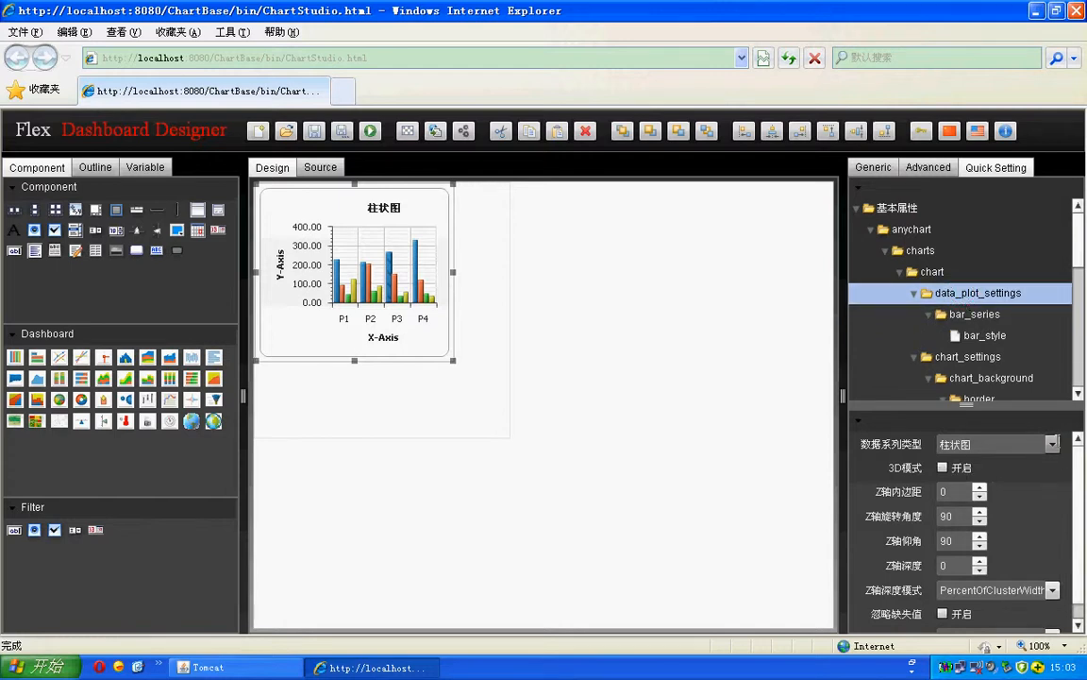
pyautogui.click(991, 444)
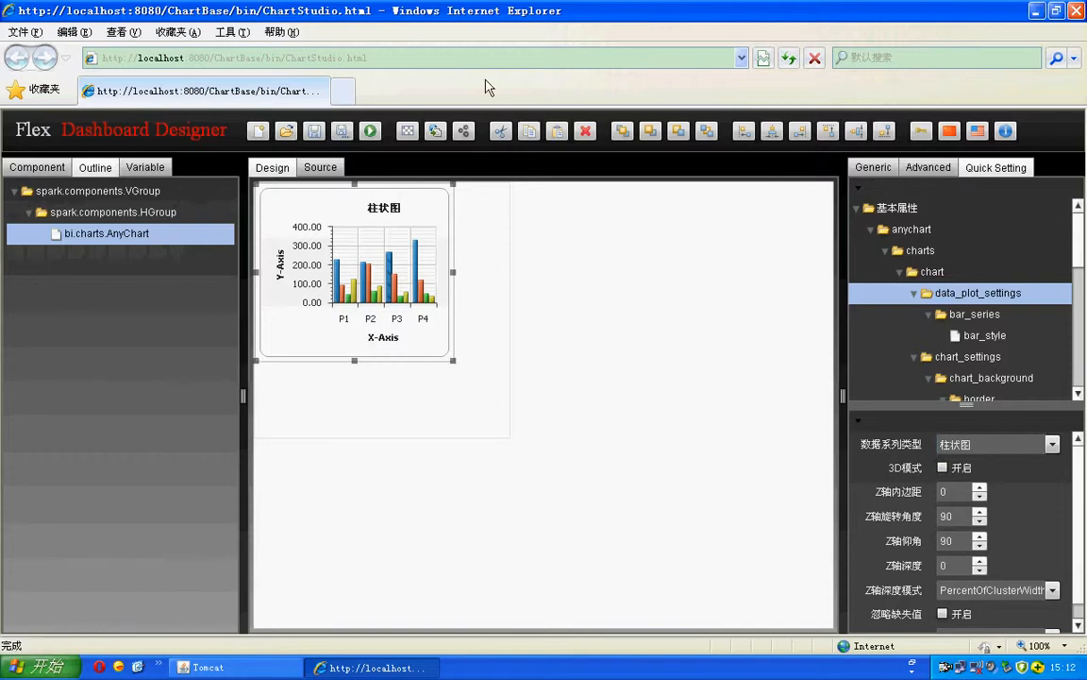
# Step: Create a new dashboard from the 2×2 template with a 标题 title above four panels
pyautogui.click(259, 131)
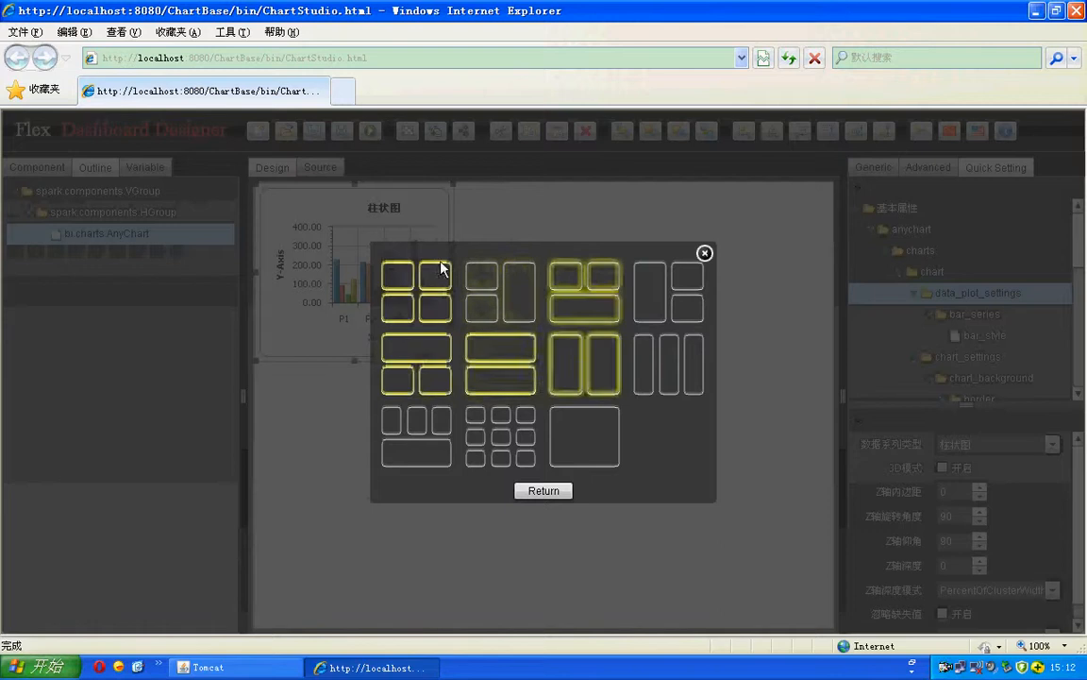
pyautogui.click(542, 490)
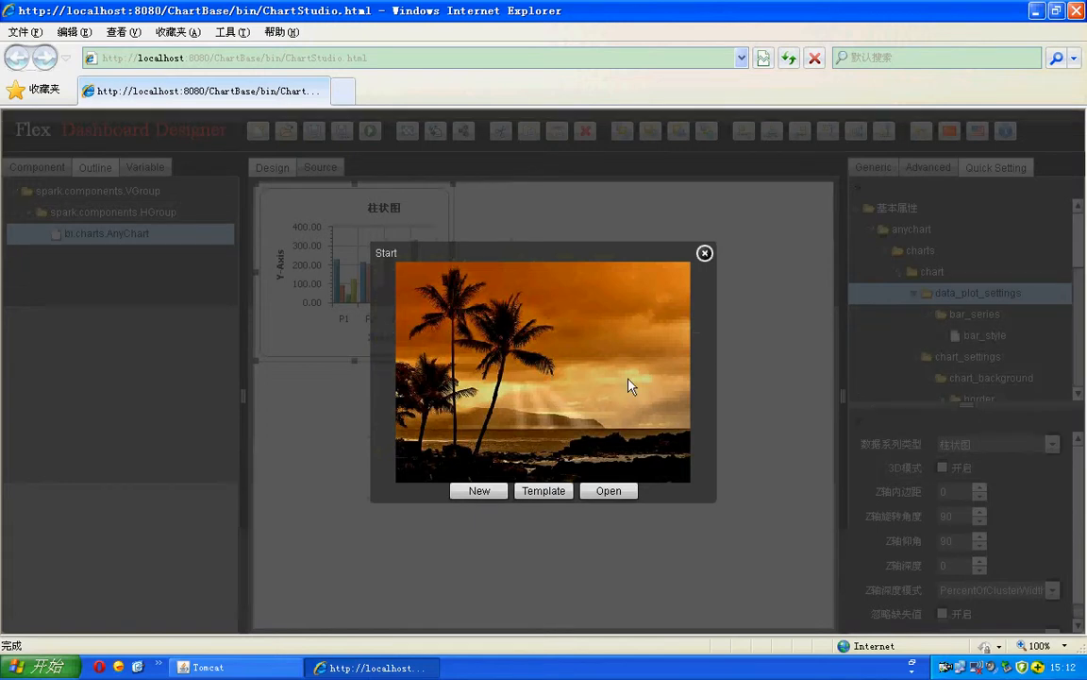
pyautogui.click(554, 489)
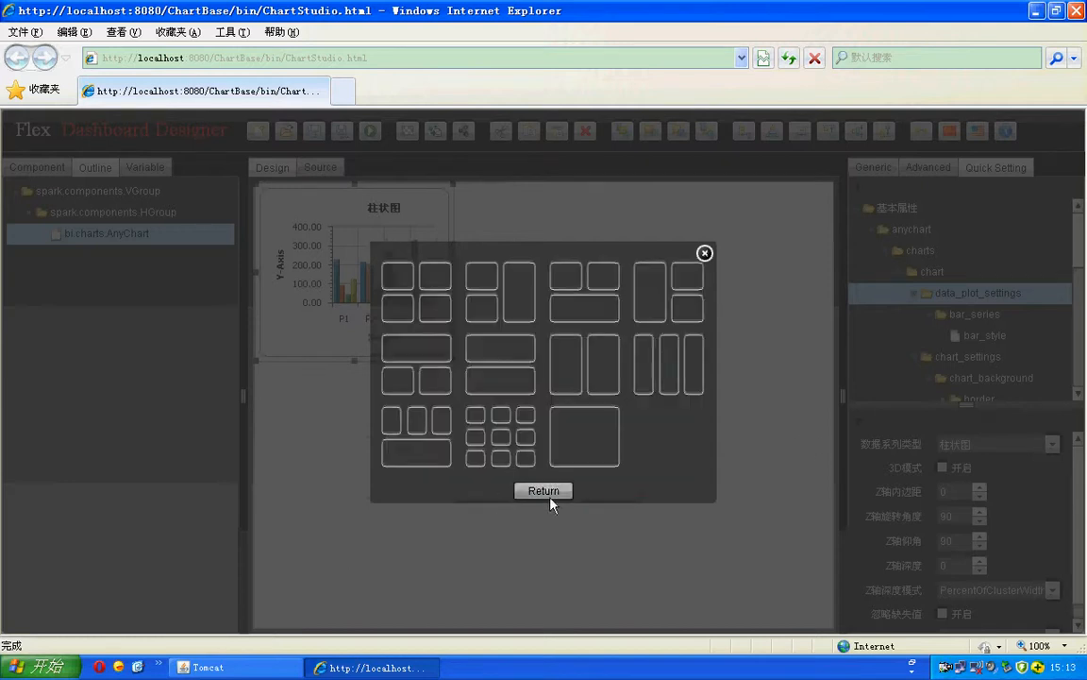
pyautogui.click(548, 492)
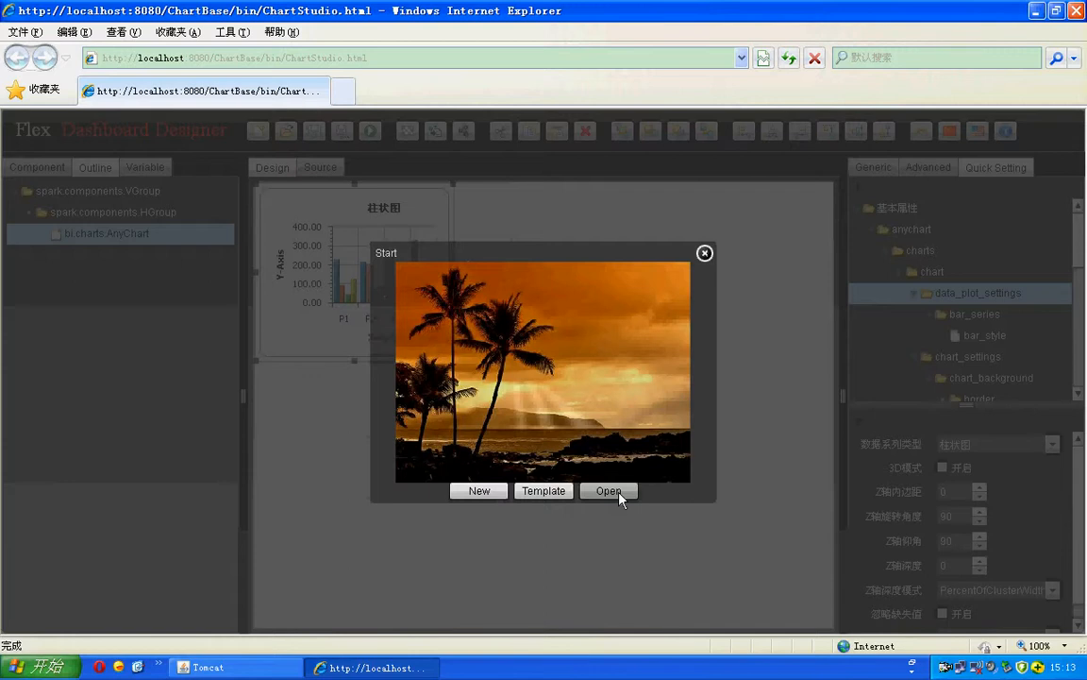
pyautogui.click(548, 495)
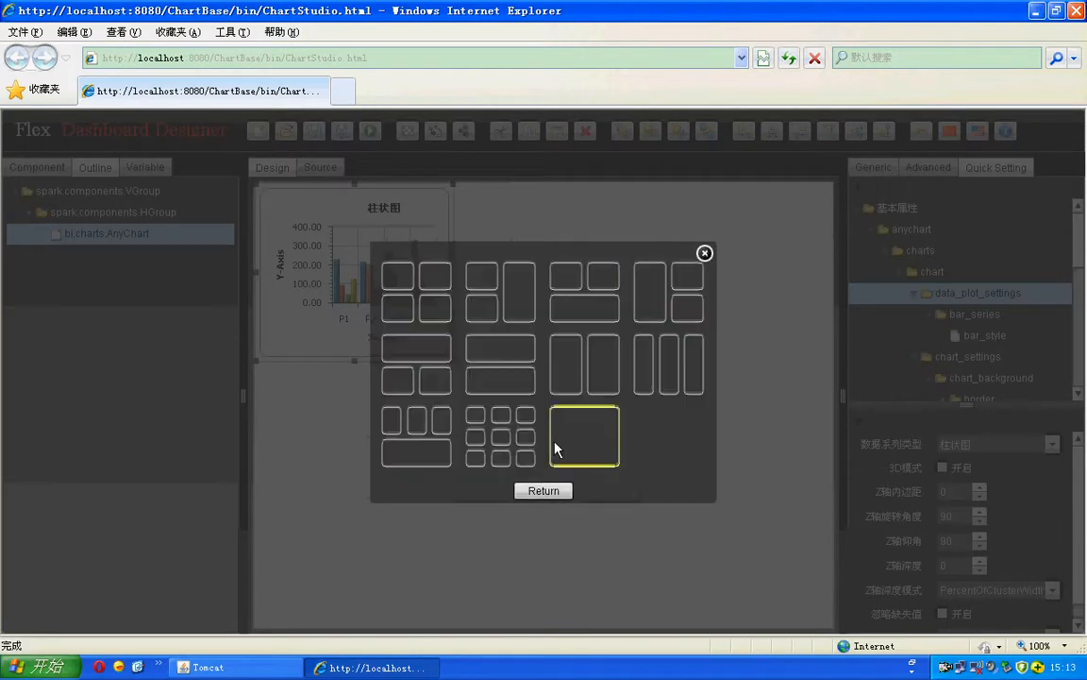
pyautogui.click(425, 305)
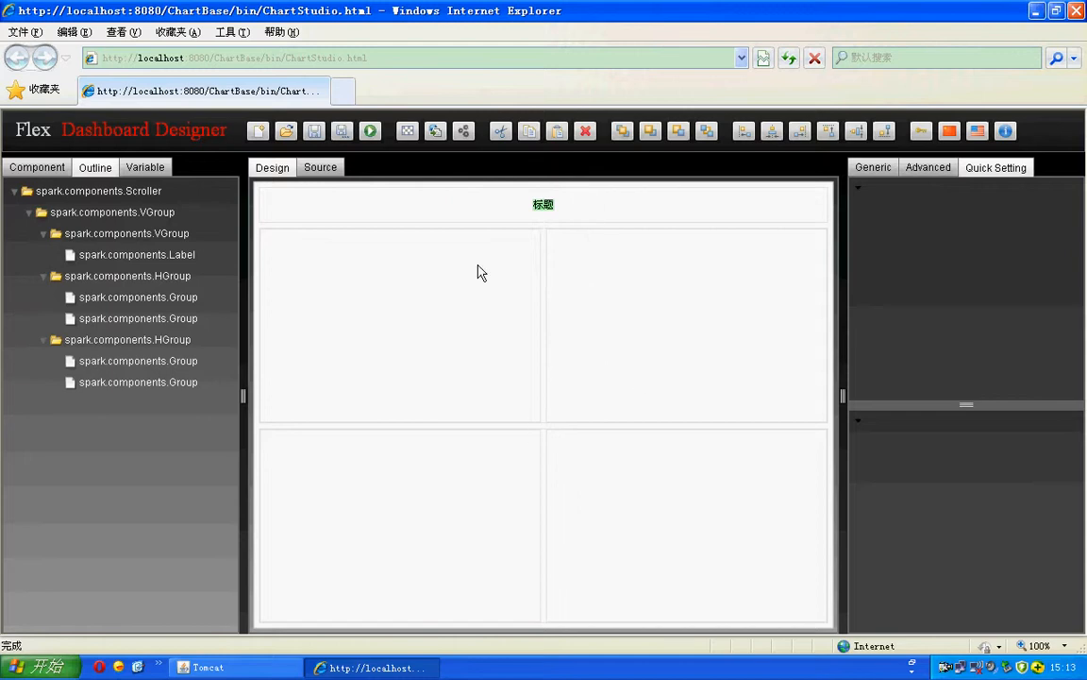
# Step: Delete the title VGroup, check the resulting XML in Source view, and return to Design
pyautogui.click(479, 212)
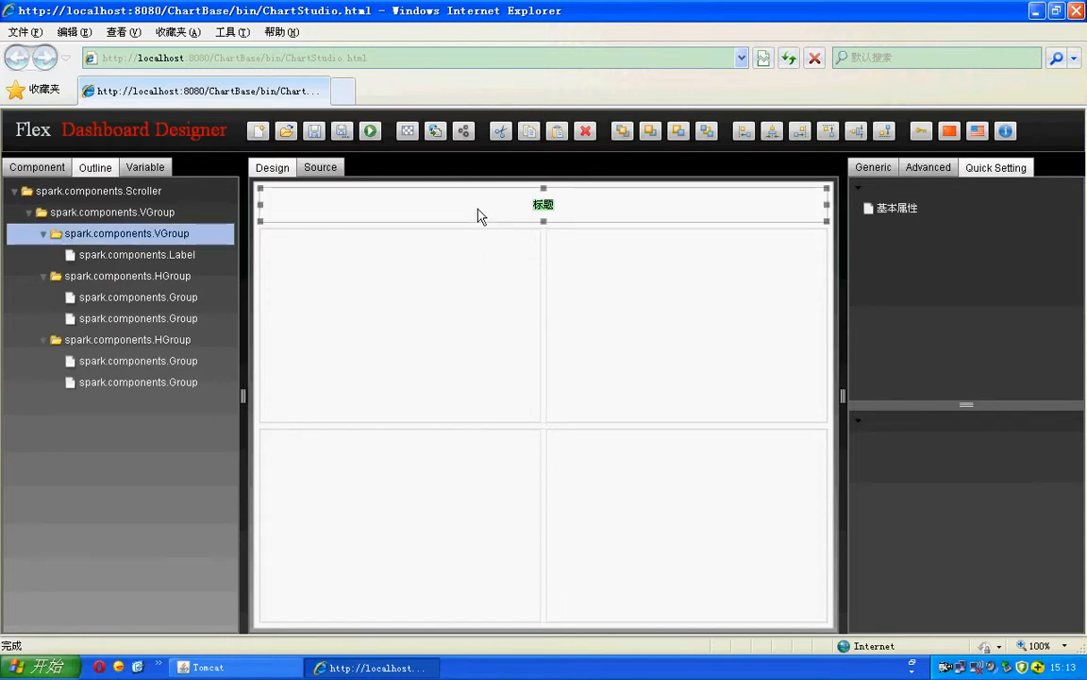
pyautogui.click(585, 135)
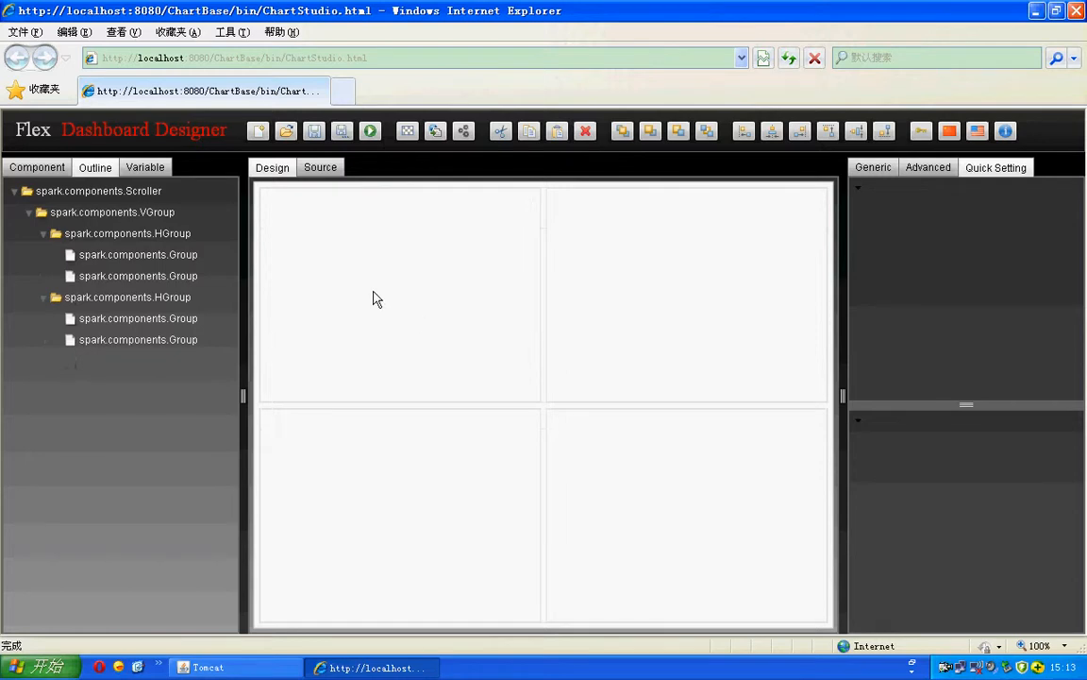
pyautogui.click(325, 168)
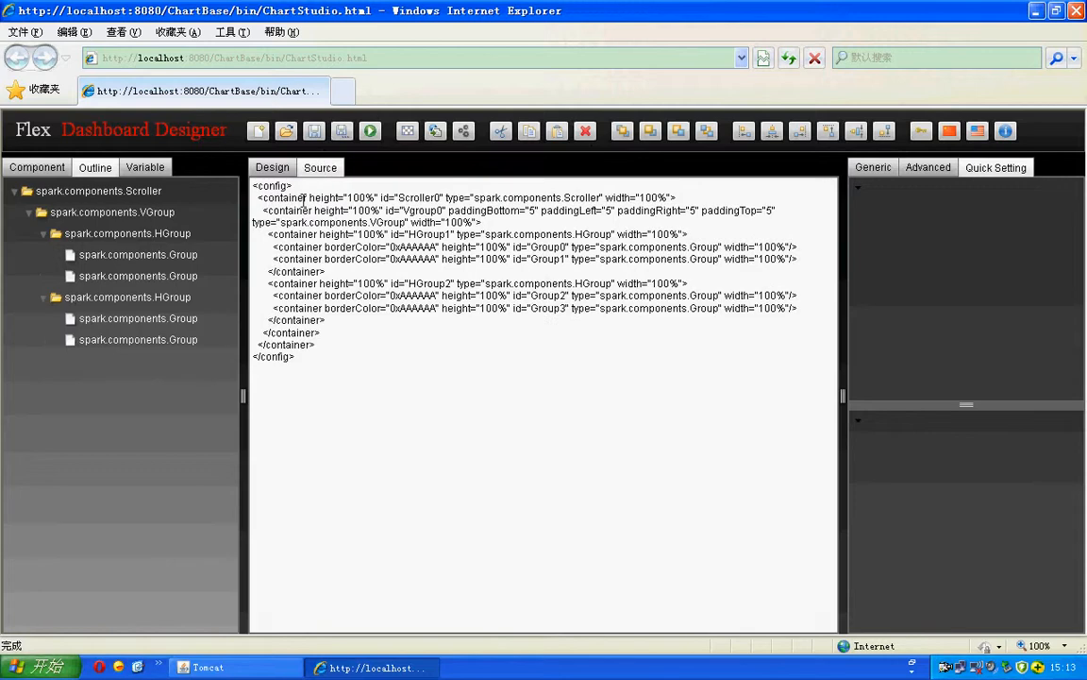
pyautogui.click(263, 197)
pyautogui.click(271, 169)
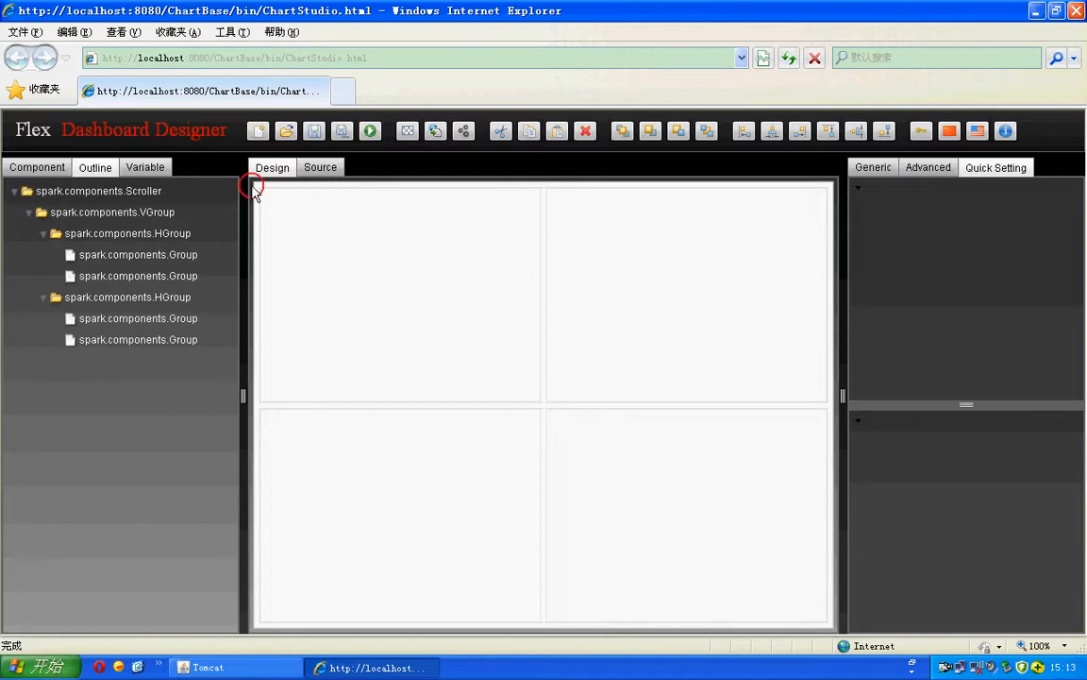
# Step: Select the Scroller, the inner VGroup, and the top and bottom HGroup rows in turn
pyautogui.click(156, 193)
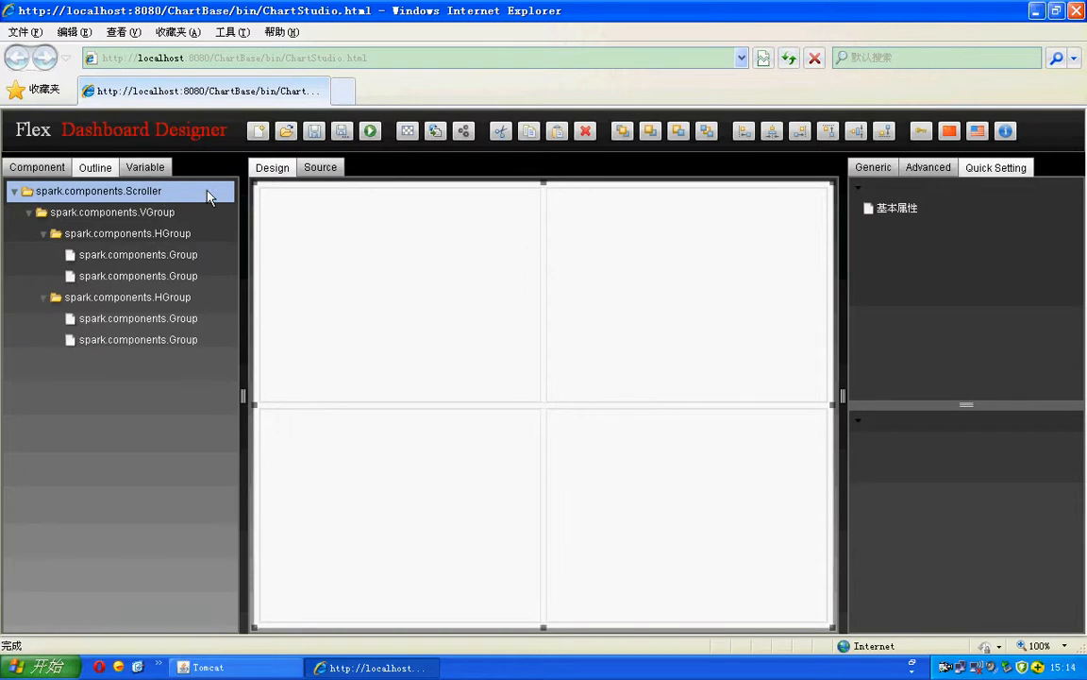
pyautogui.moveTo(255, 183)
pyautogui.mouseDown()
pyautogui.moveTo(264, 189)
pyautogui.moveTo(254, 182)
pyautogui.mouseUp()
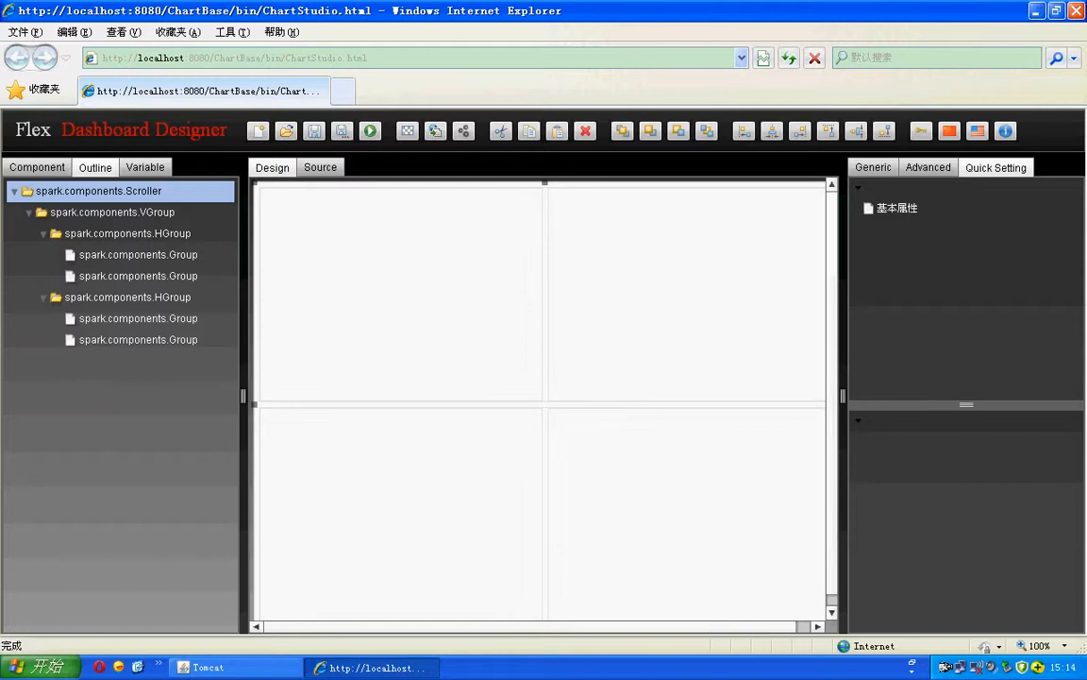
pyautogui.click(160, 218)
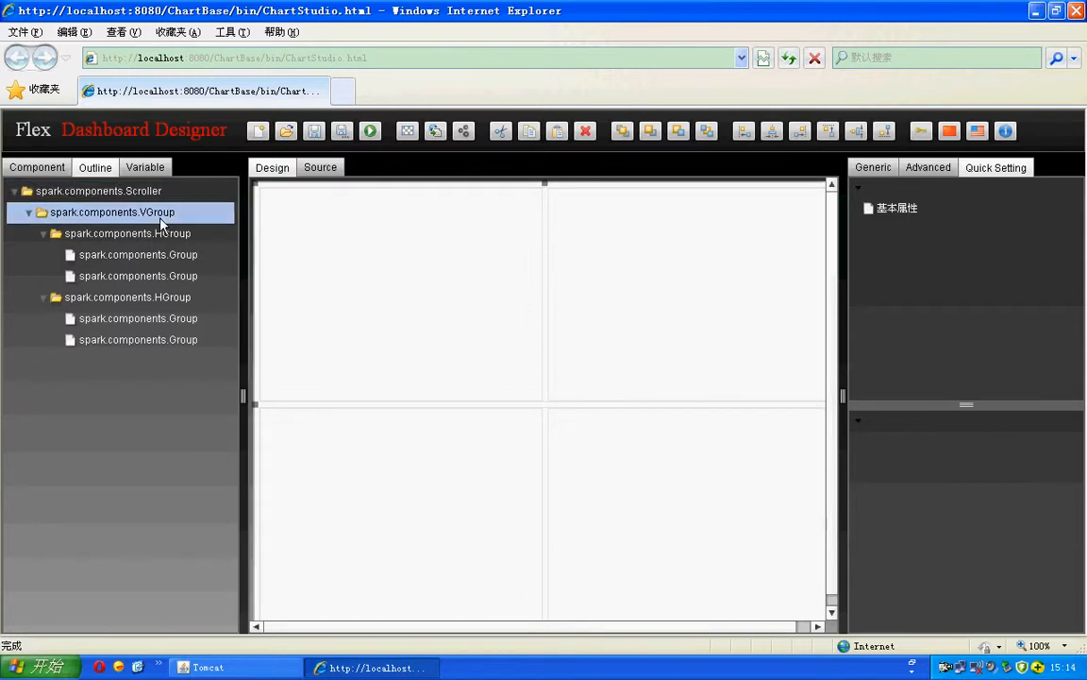
pyautogui.click(170, 208)
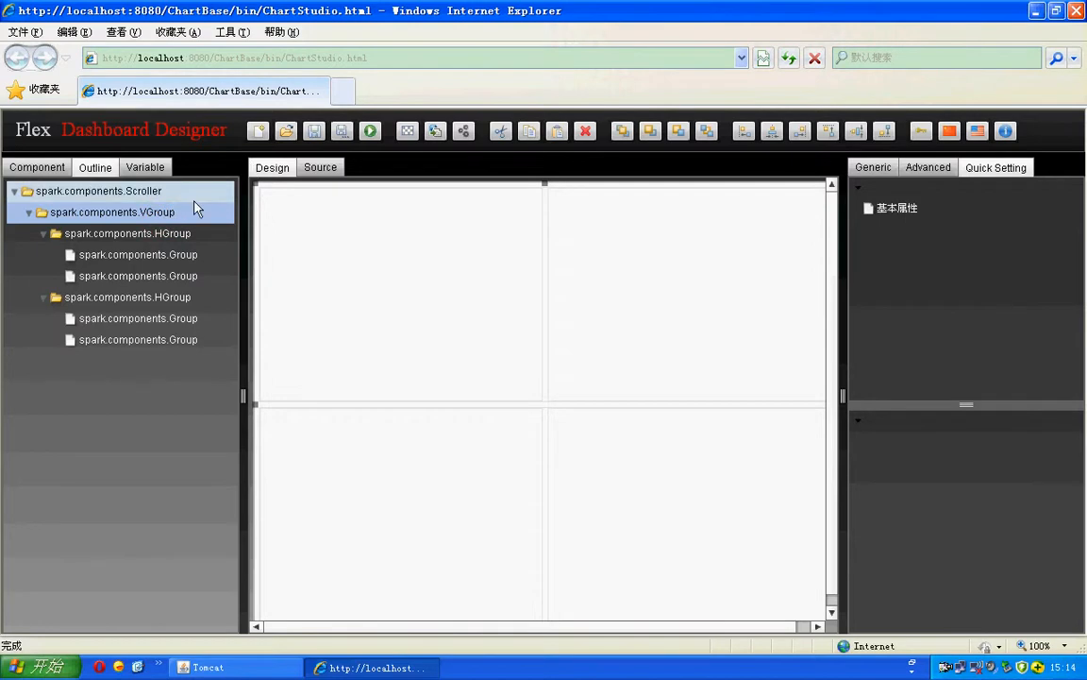
pyautogui.click(107, 234)
pyautogui.click(114, 300)
pyautogui.click(120, 232)
pyautogui.click(93, 298)
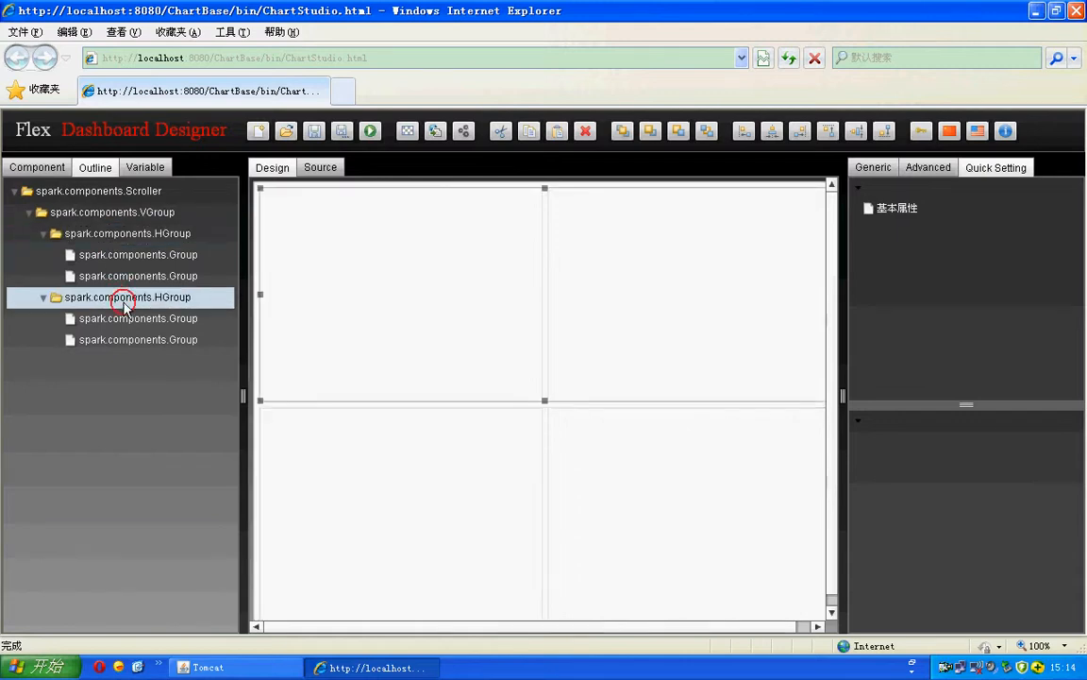
pyautogui.click(102, 232)
pyautogui.click(133, 298)
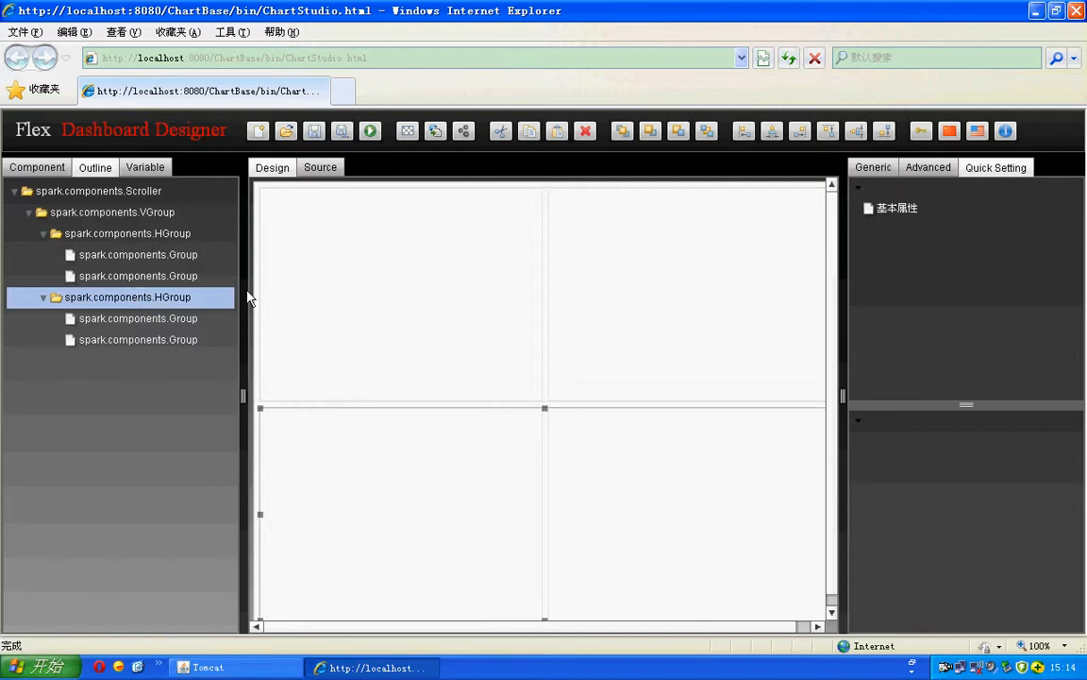
# Step: Select each of the four panel Groups in turn, then expand and collapse the size and location settings
pyautogui.click(342, 284)
pyautogui.click(132, 233)
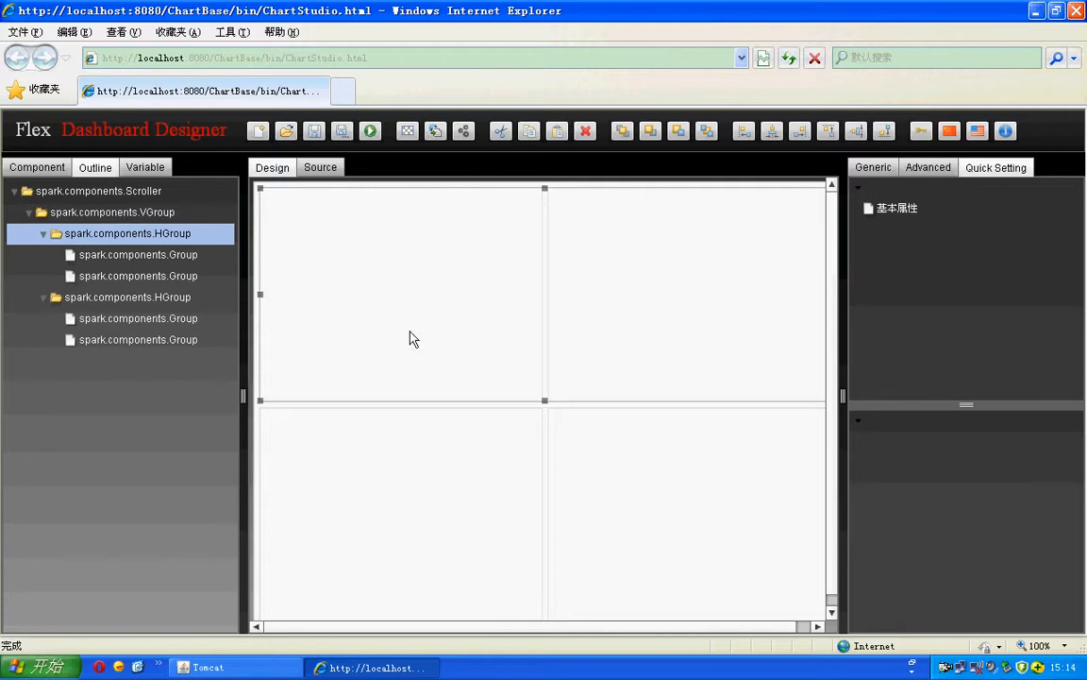
pyautogui.click(156, 255)
pyautogui.click(157, 272)
pyautogui.click(157, 253)
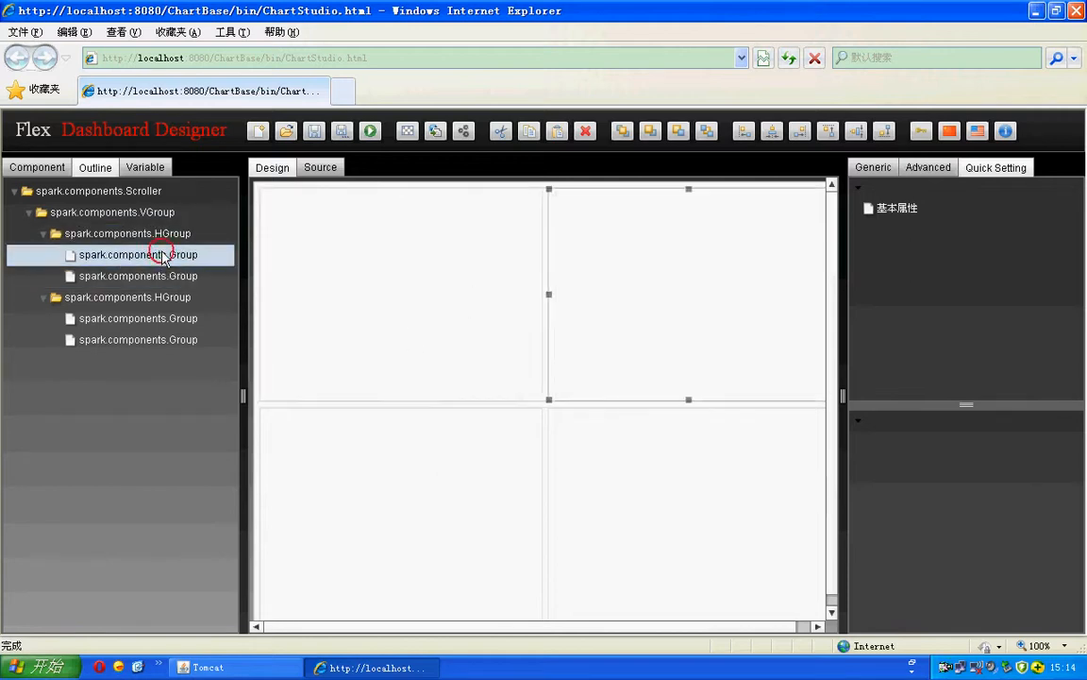
pyautogui.click(626, 266)
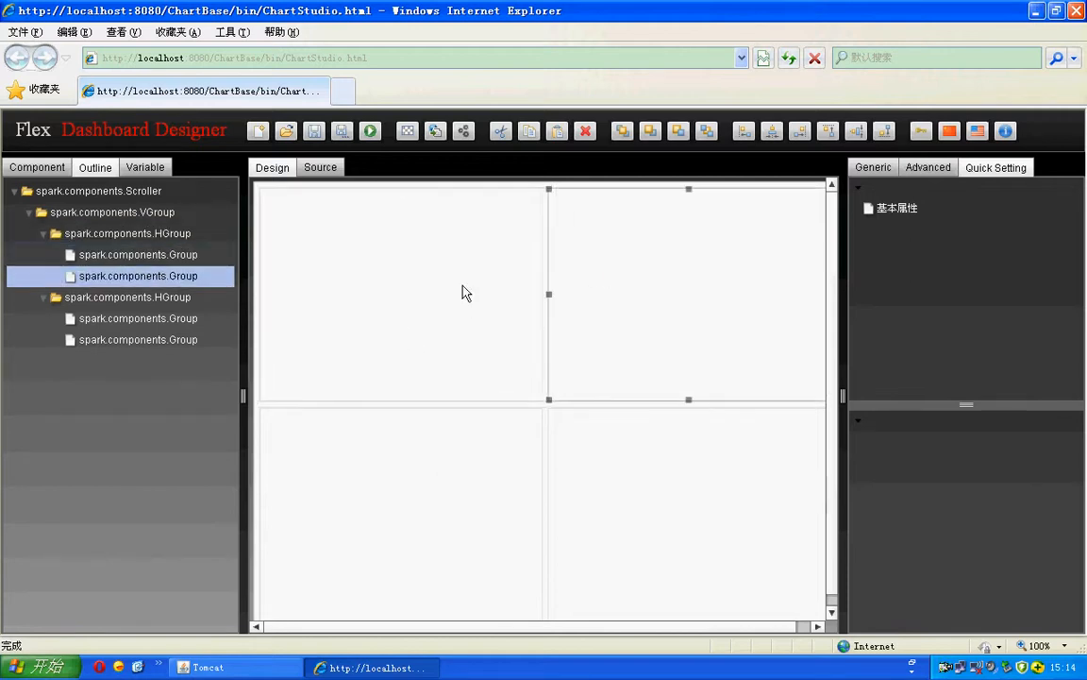
pyautogui.click(463, 286)
pyautogui.click(751, 294)
pyautogui.click(549, 297)
pyautogui.click(654, 302)
pyautogui.click(654, 302)
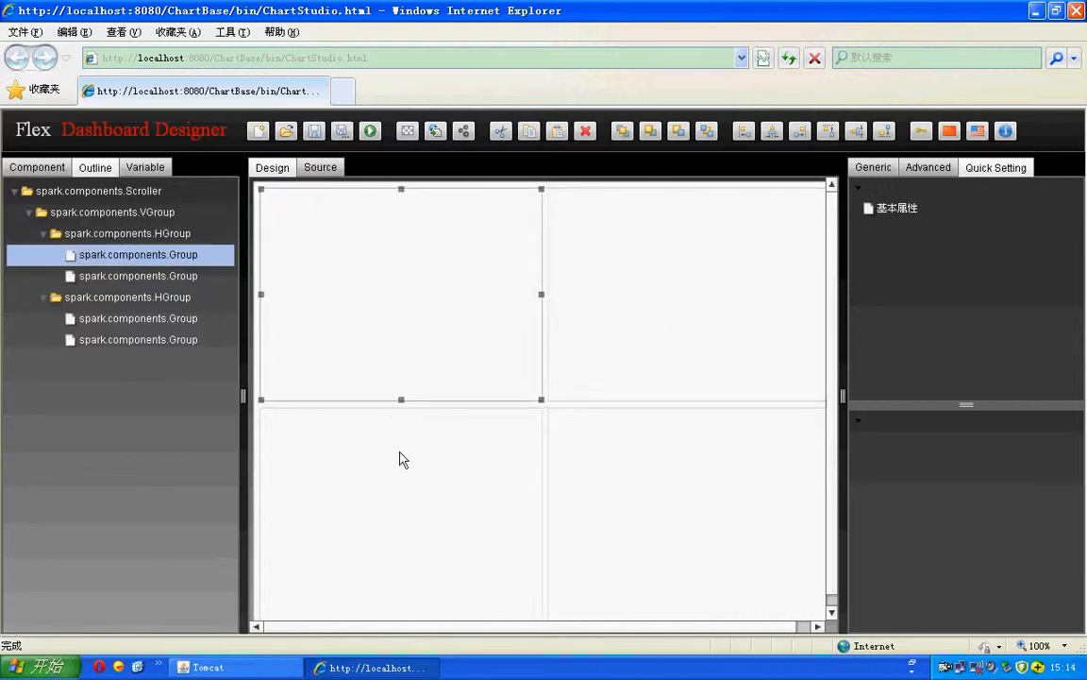
pyautogui.click(687, 493)
pyautogui.click(630, 510)
pyautogui.click(684, 510)
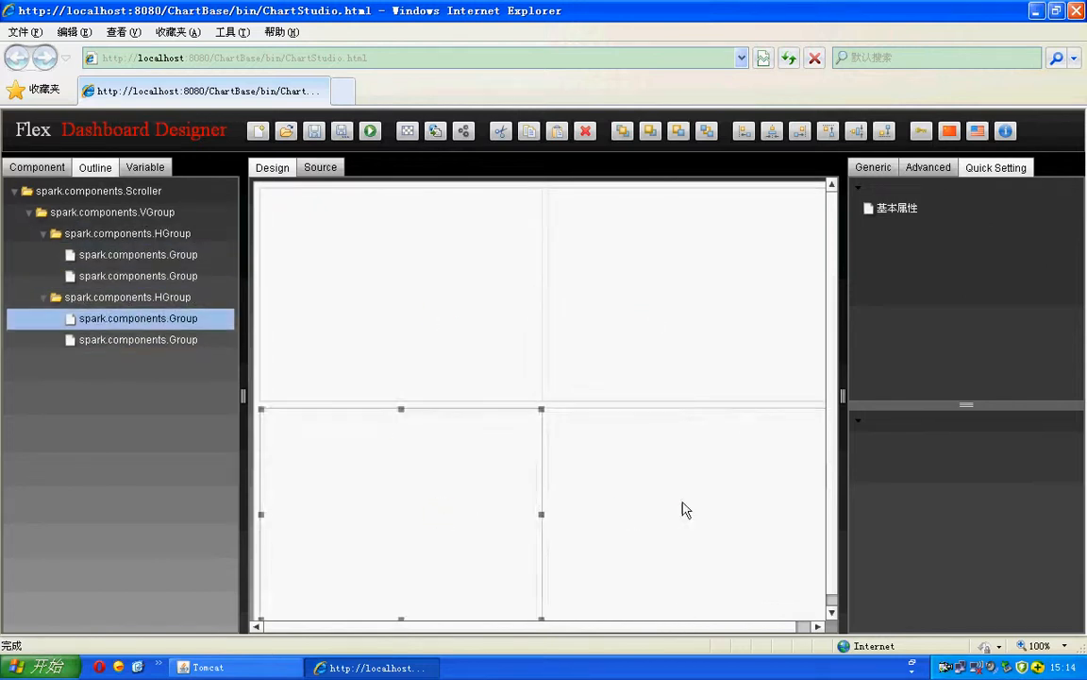
pyautogui.click(614, 453)
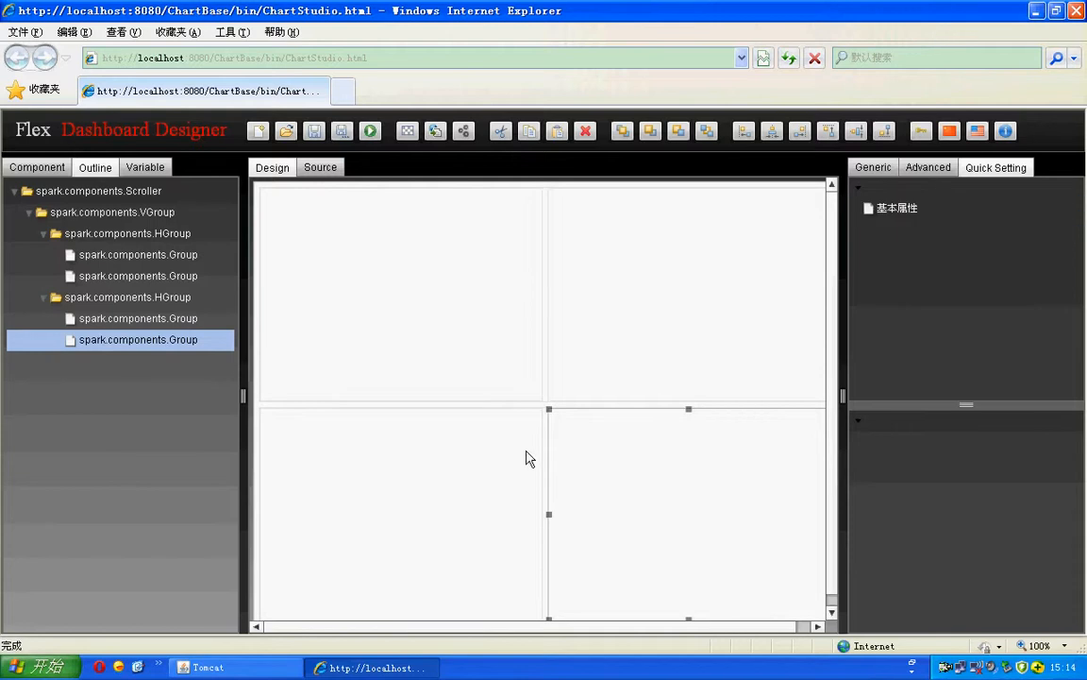
pyautogui.click(439, 470)
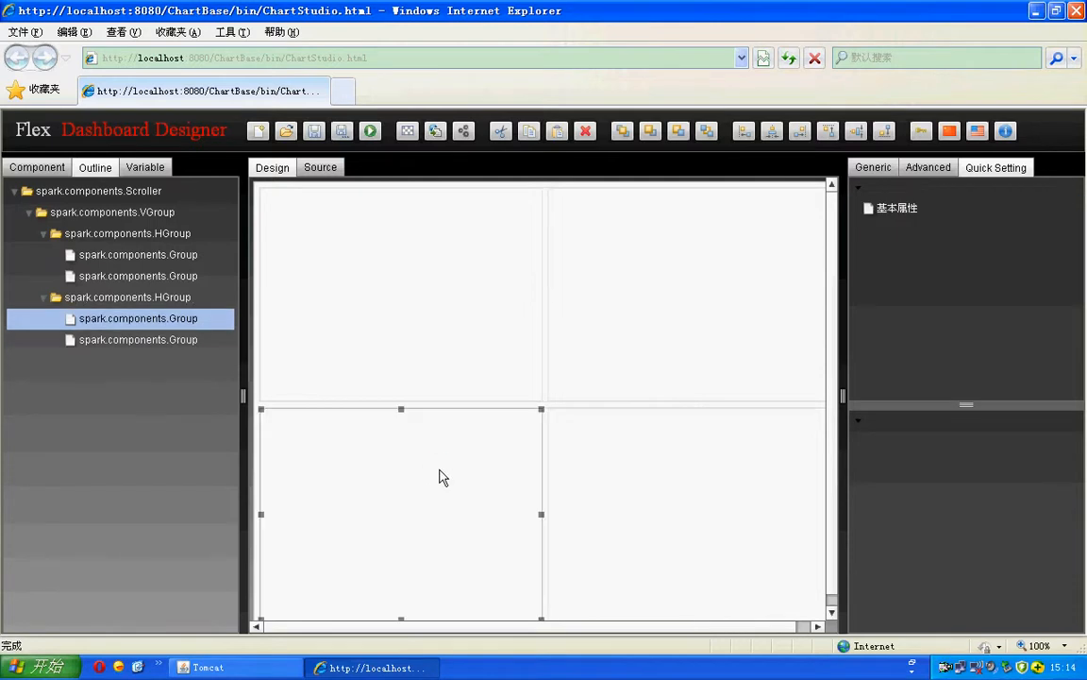
pyautogui.click(864, 170)
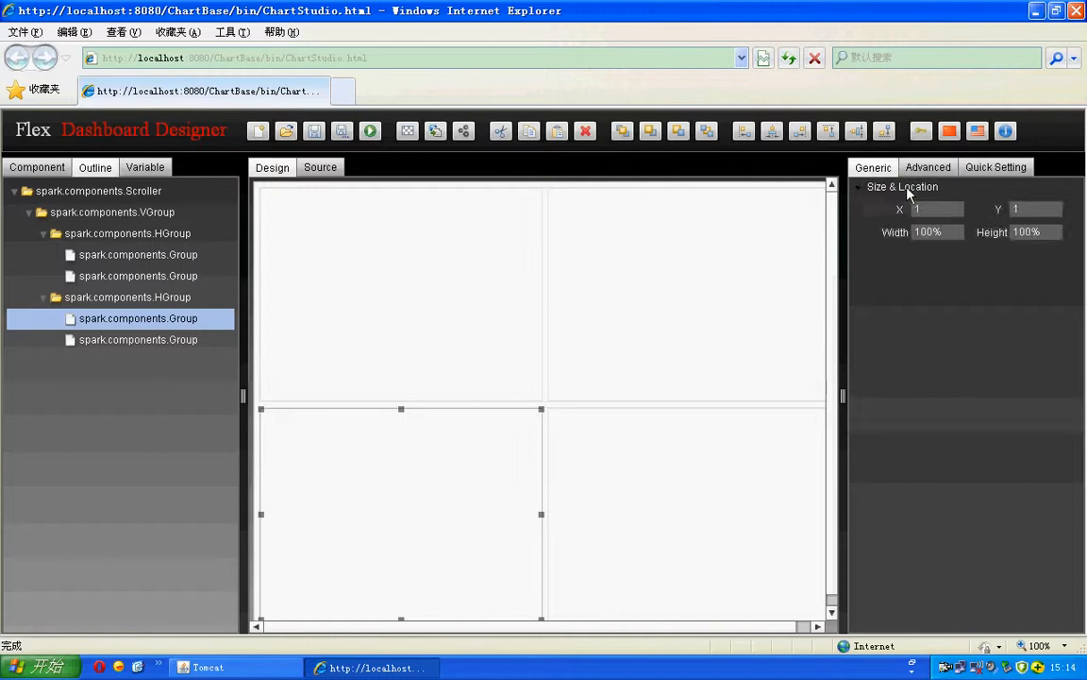
pyautogui.click(906, 187)
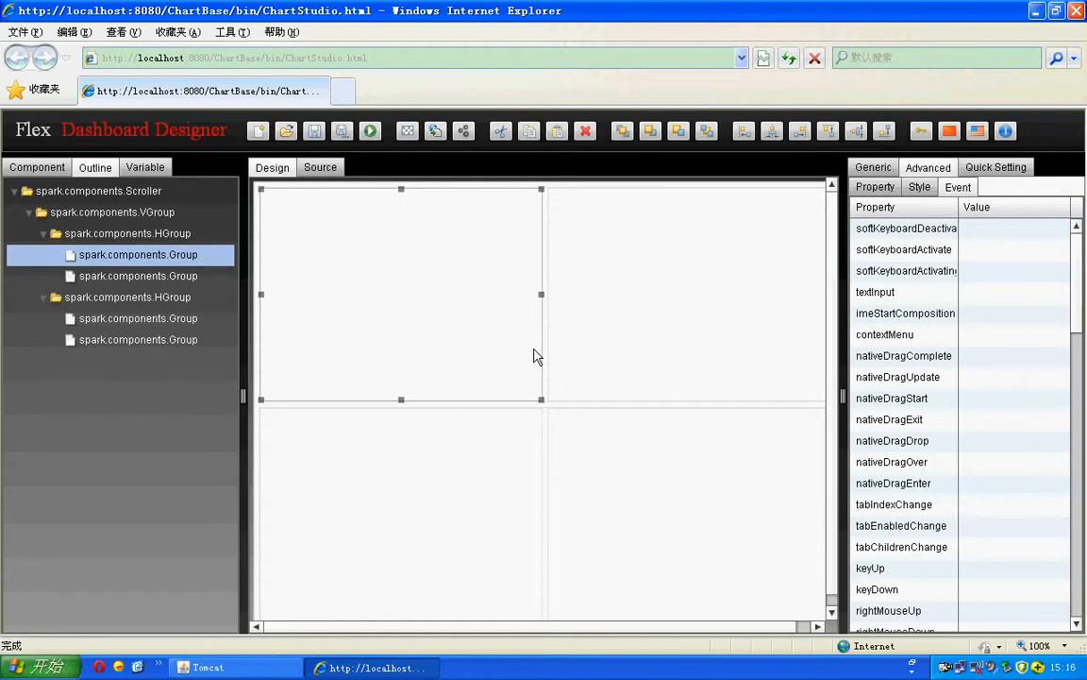
# Step: Apply the single-panel layout titled 标题, select its content Group, and view the XML source
pyautogui.click(258, 131)
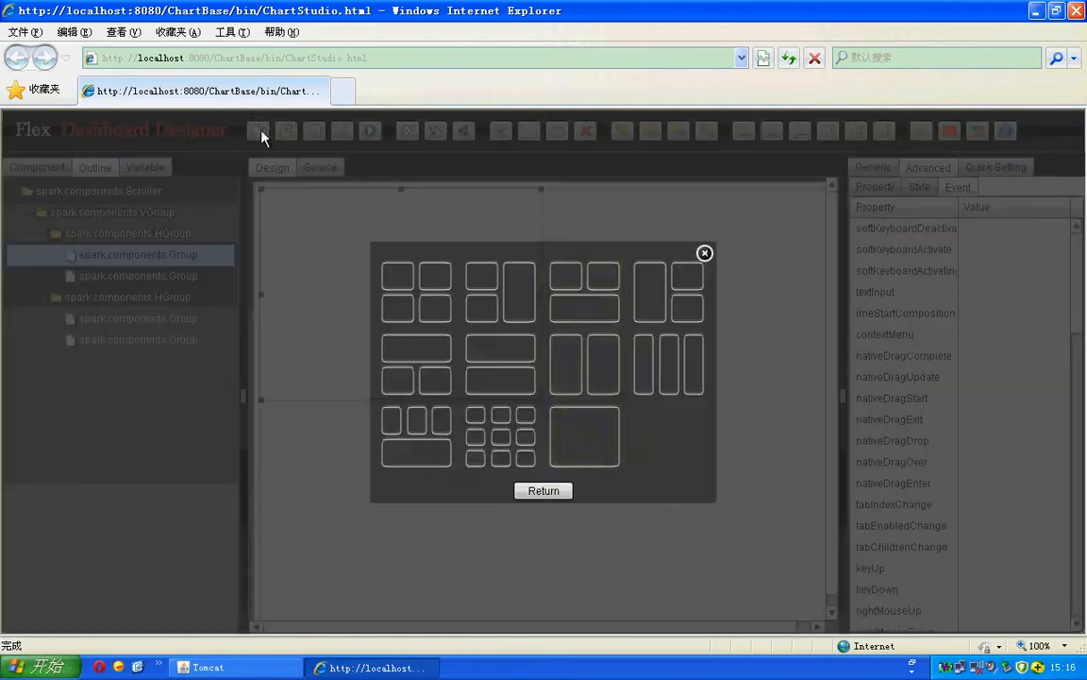
pyautogui.click(585, 448)
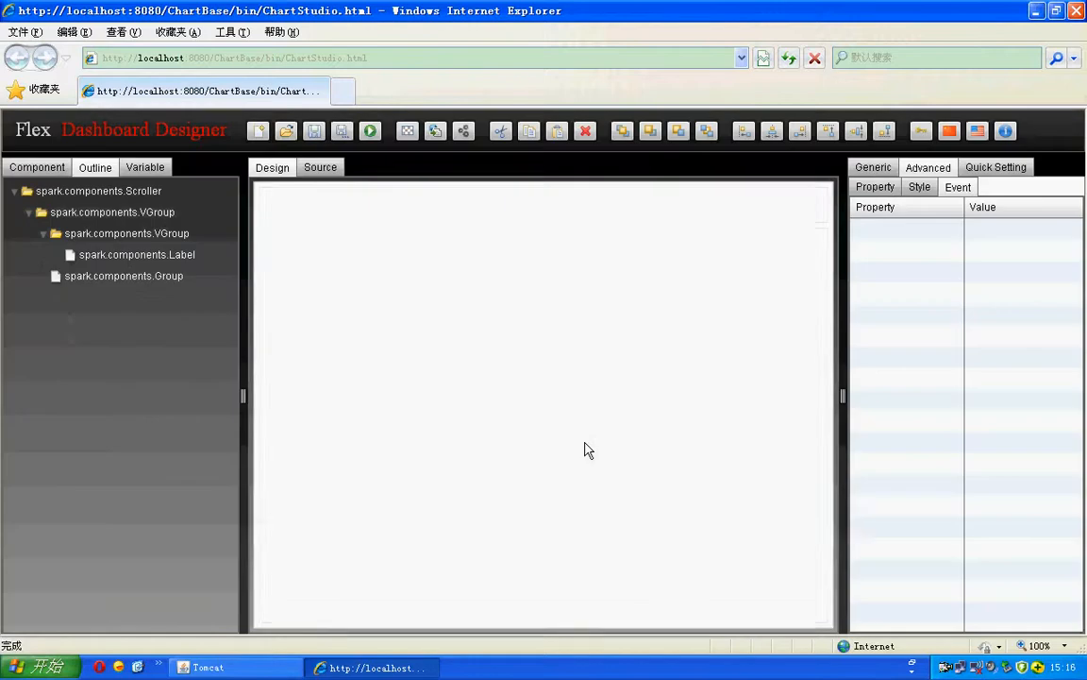
pyautogui.click(598, 401)
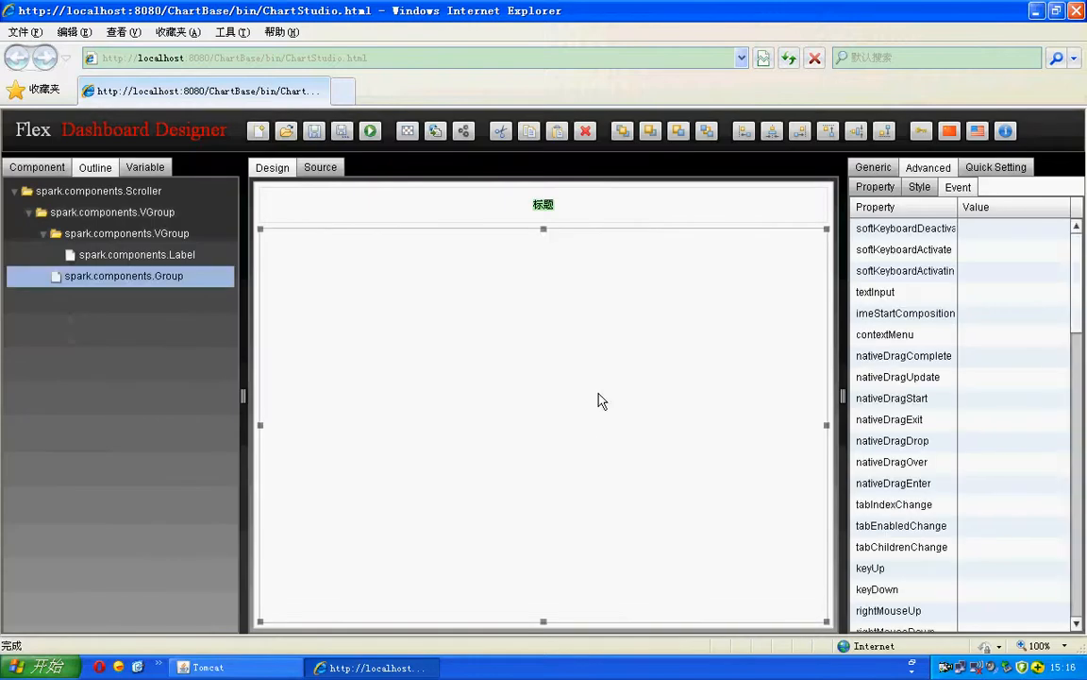
pyautogui.click(321, 169)
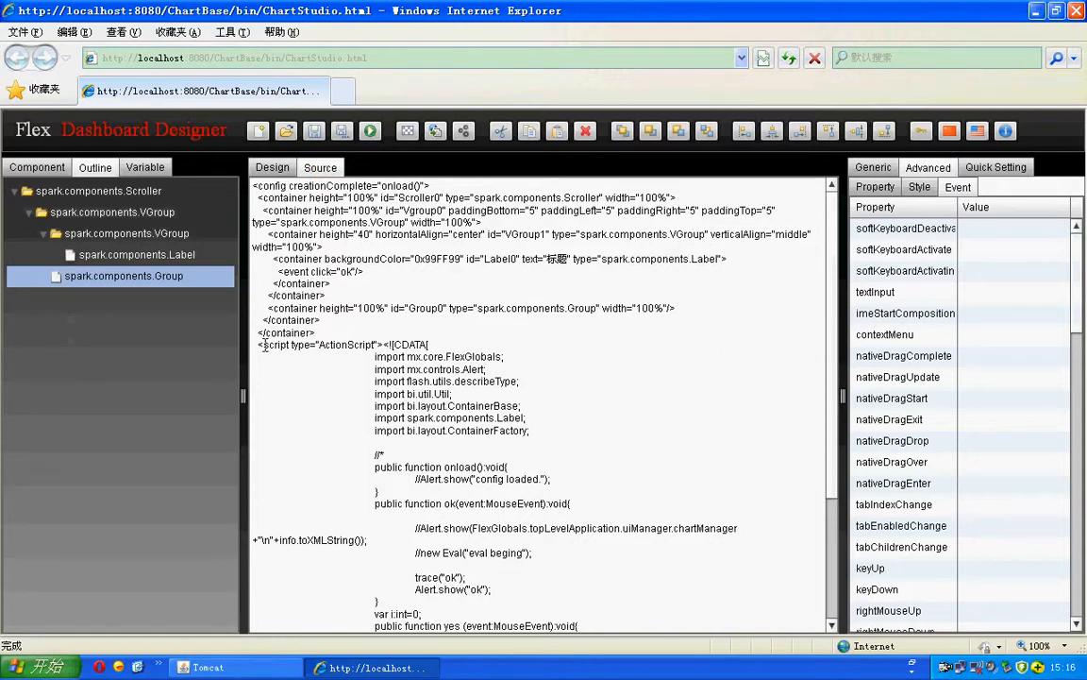
# Step: Highlight the <script> ActionScript block defining onload() and ok() in the XML source
pyautogui.moveTo(264, 346); pyautogui.dragTo(601, 499)
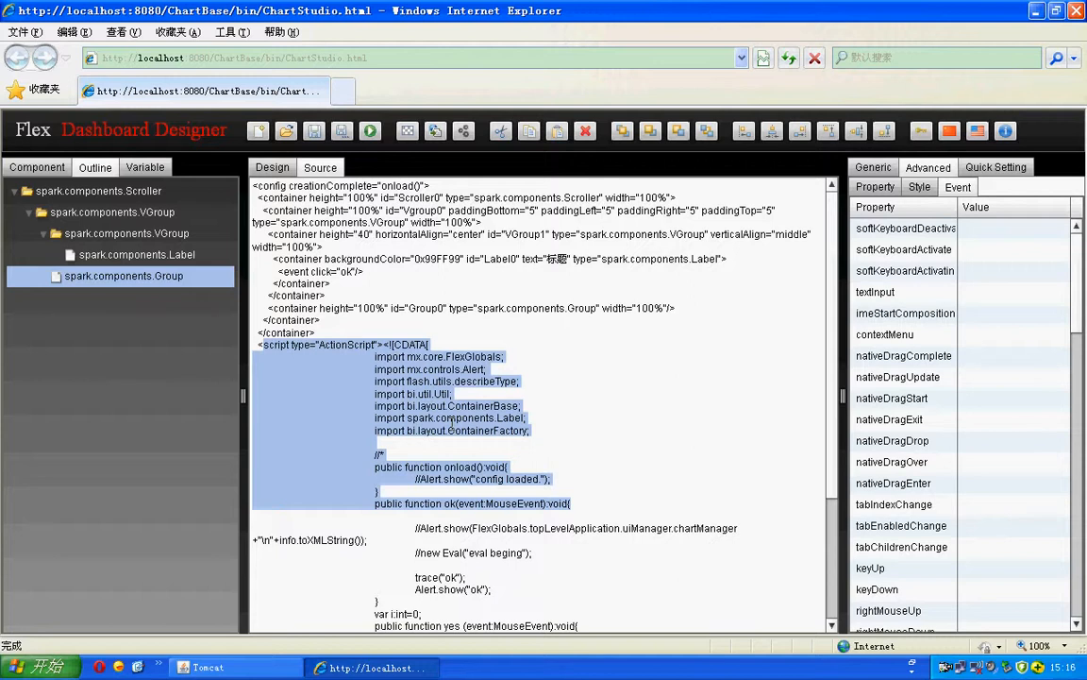
pyautogui.keyDown('shift'); pyautogui.click(618, 512); pyautogui.keyUp('shift')
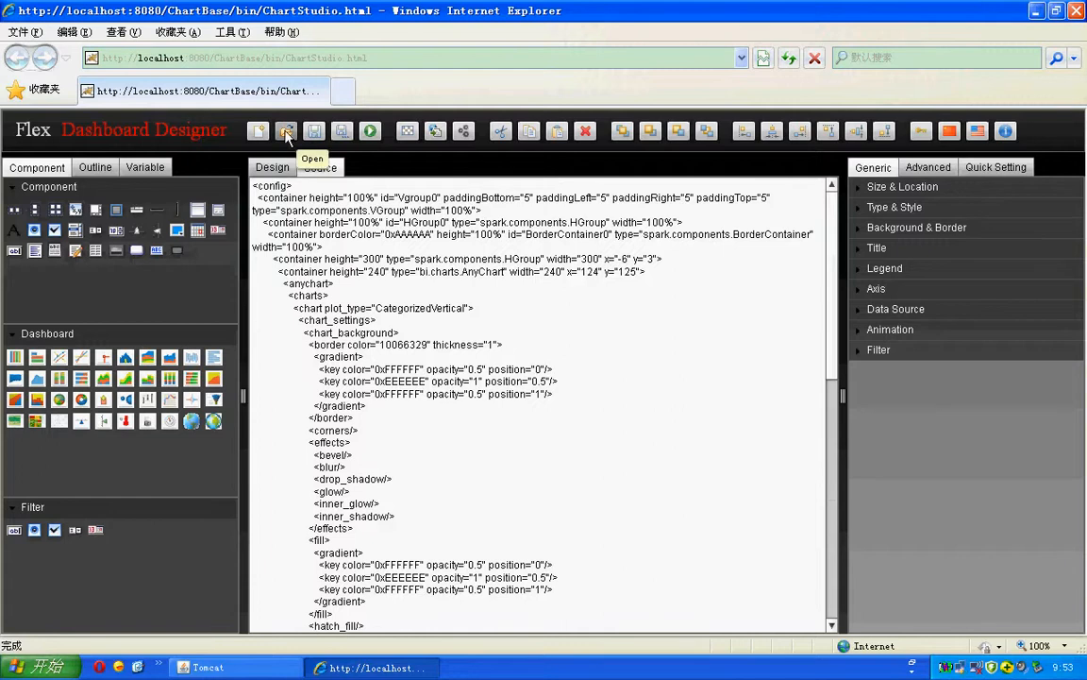
# Step: Open the saved 函数曲线图.xml report and show its sin/cos line chart on the Design canvas
pyautogui.click(286, 135)
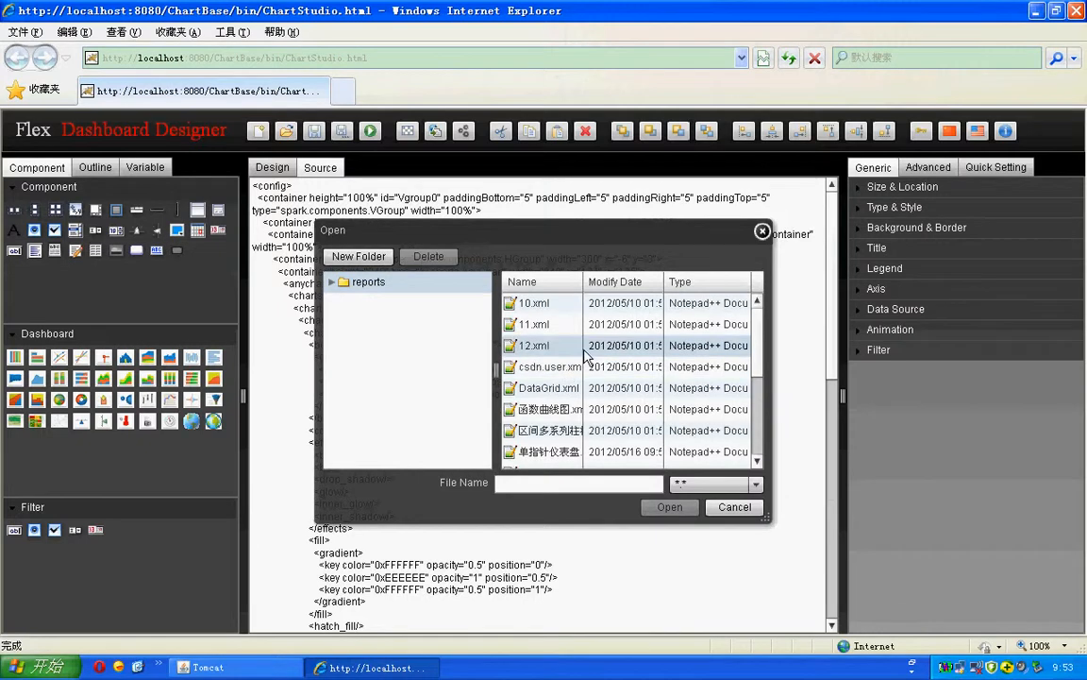
pyautogui.click(563, 418)
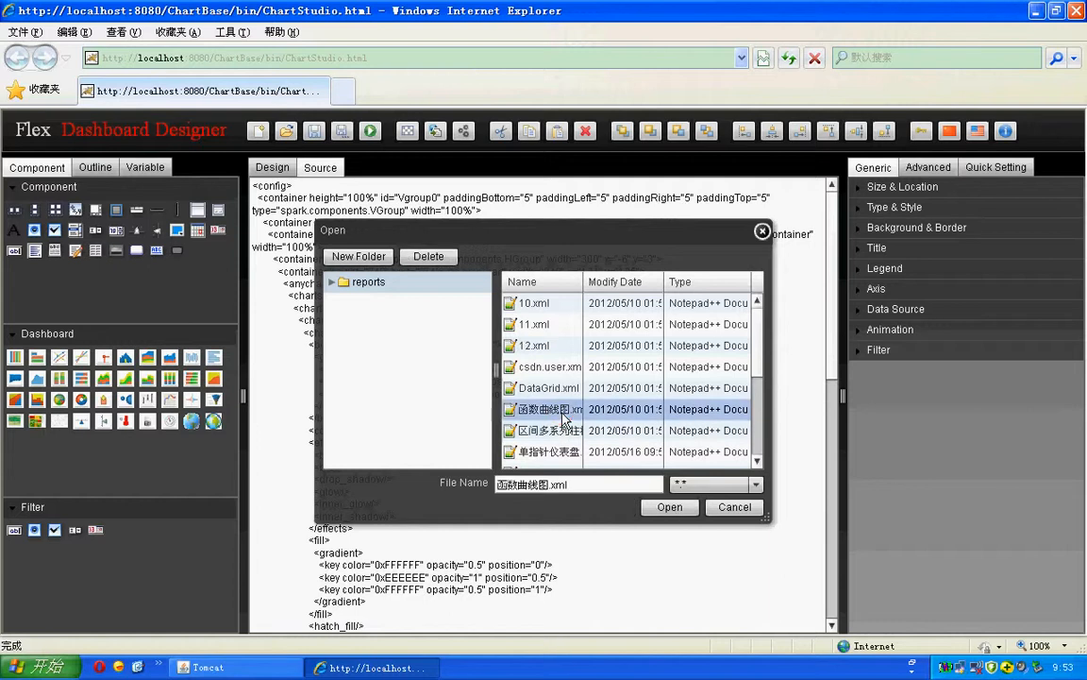
pyautogui.click(665, 510)
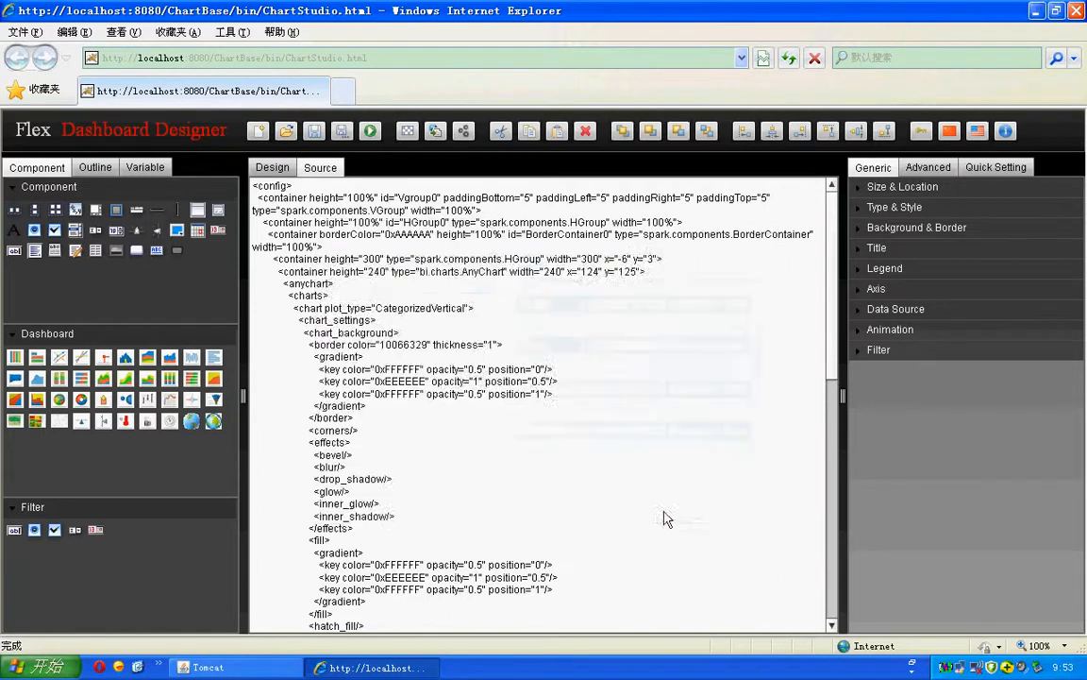
pyautogui.click(273, 167)
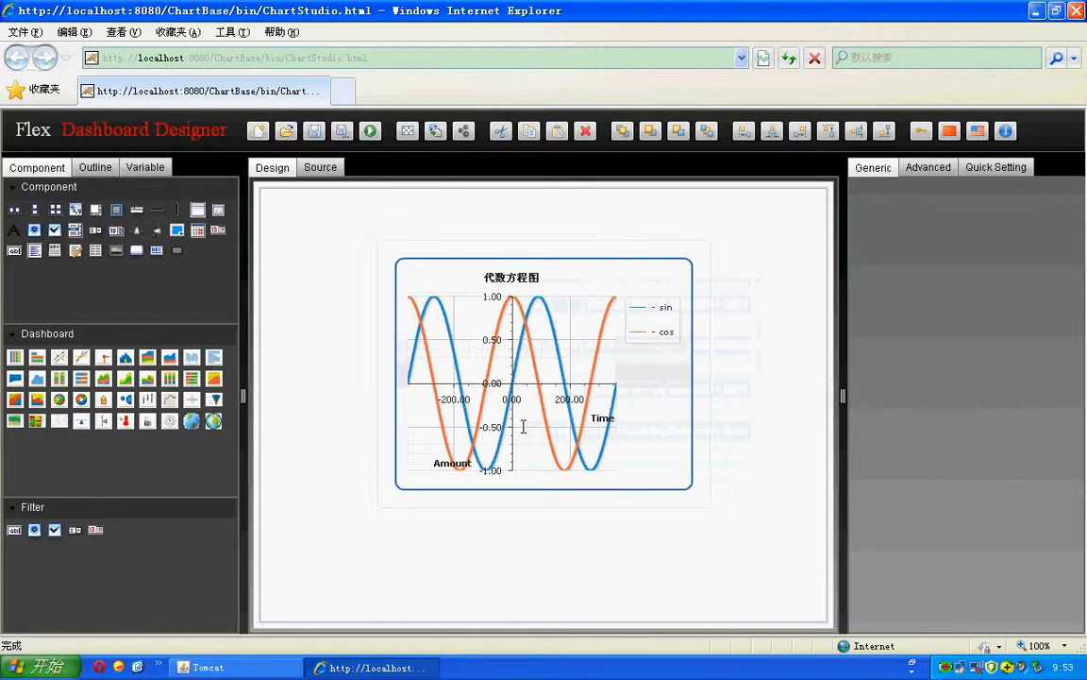
# Step: Open 单指针仪表盘.xml and select the 仪表盘 gauge to show its Generic properties
pyautogui.click(286, 132)
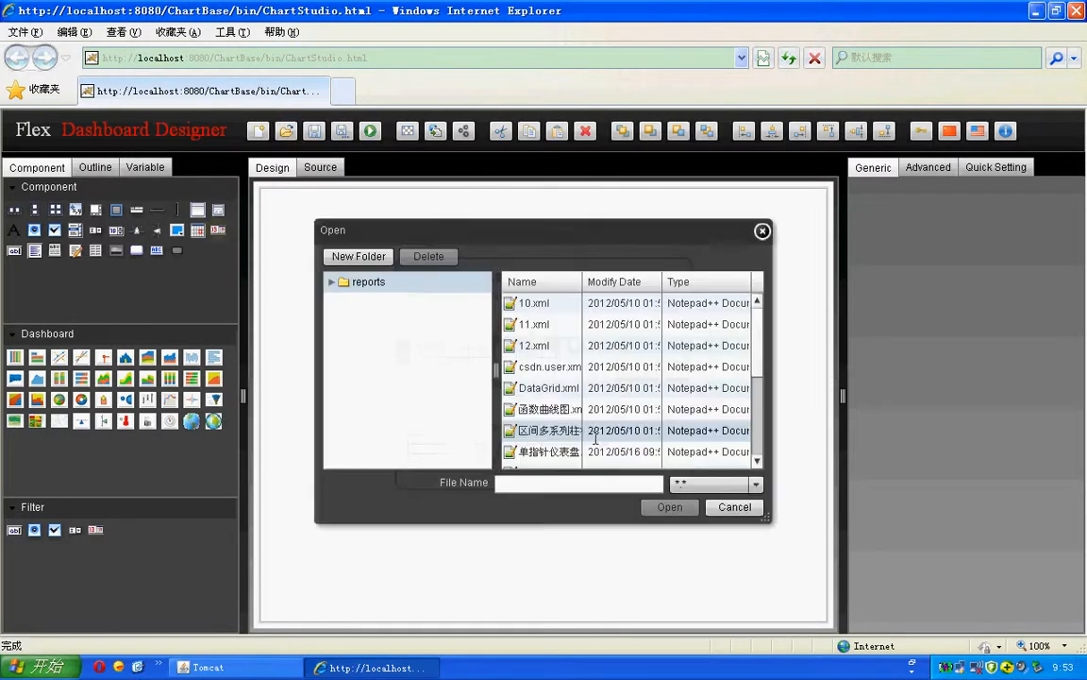
pyautogui.scroll(-1, 596, 438)
pyautogui.click(559, 387)
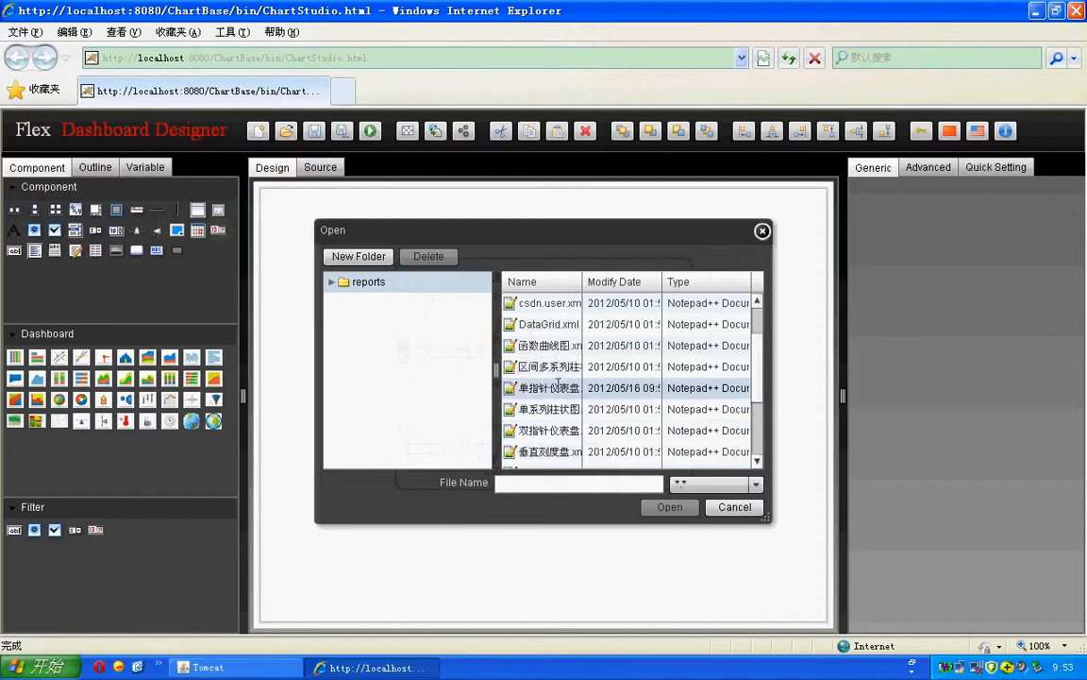
pyautogui.click(665, 508)
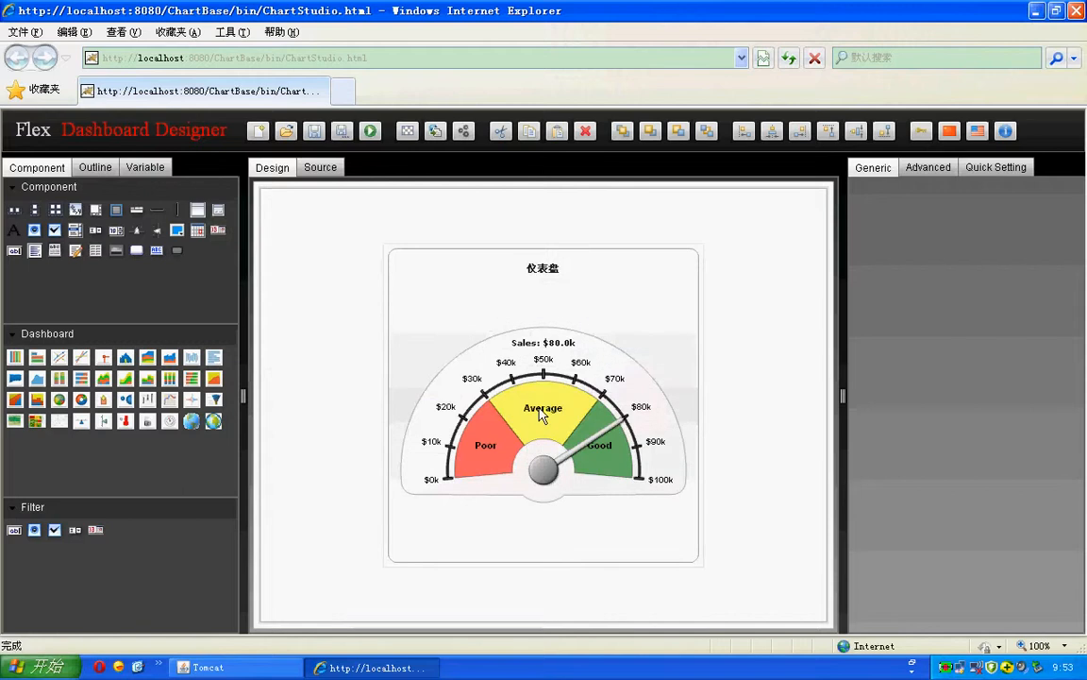
pyautogui.click(484, 359)
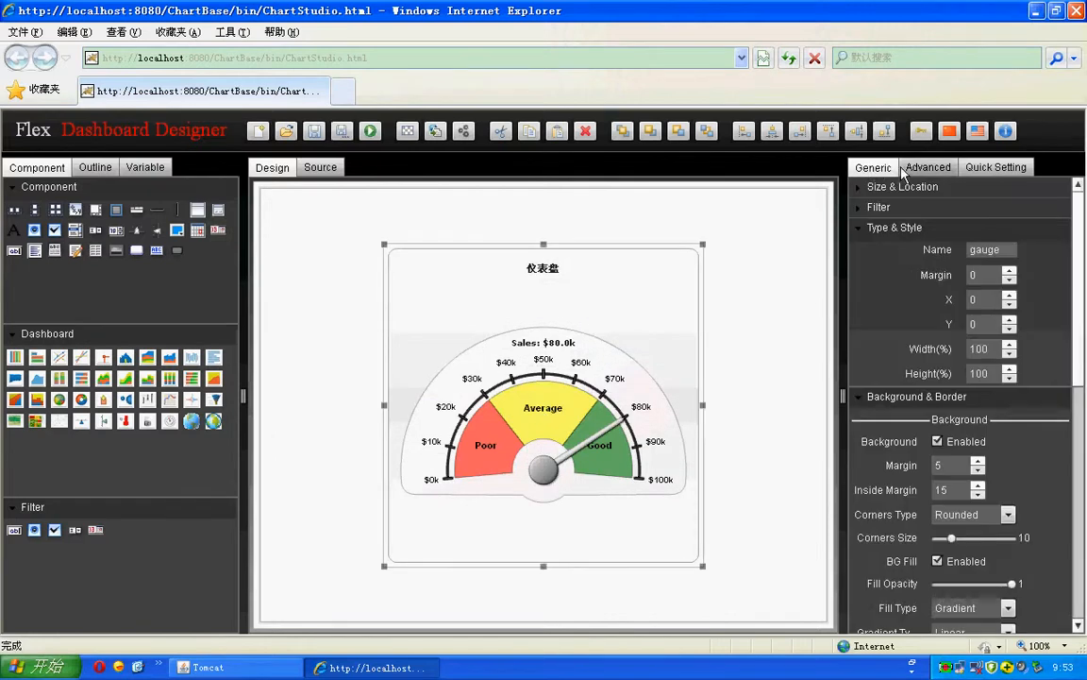
# Step: Run the gauge report in a maximized browser preview, then return to the designer
pyautogui.click(371, 133)
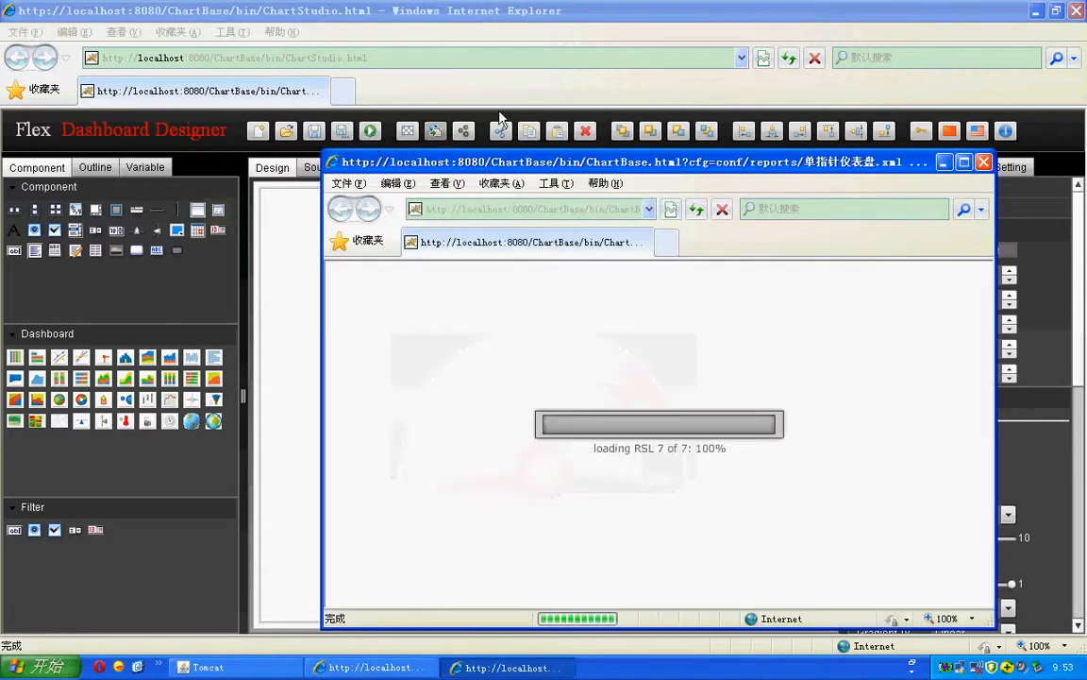
pyautogui.click(963, 164)
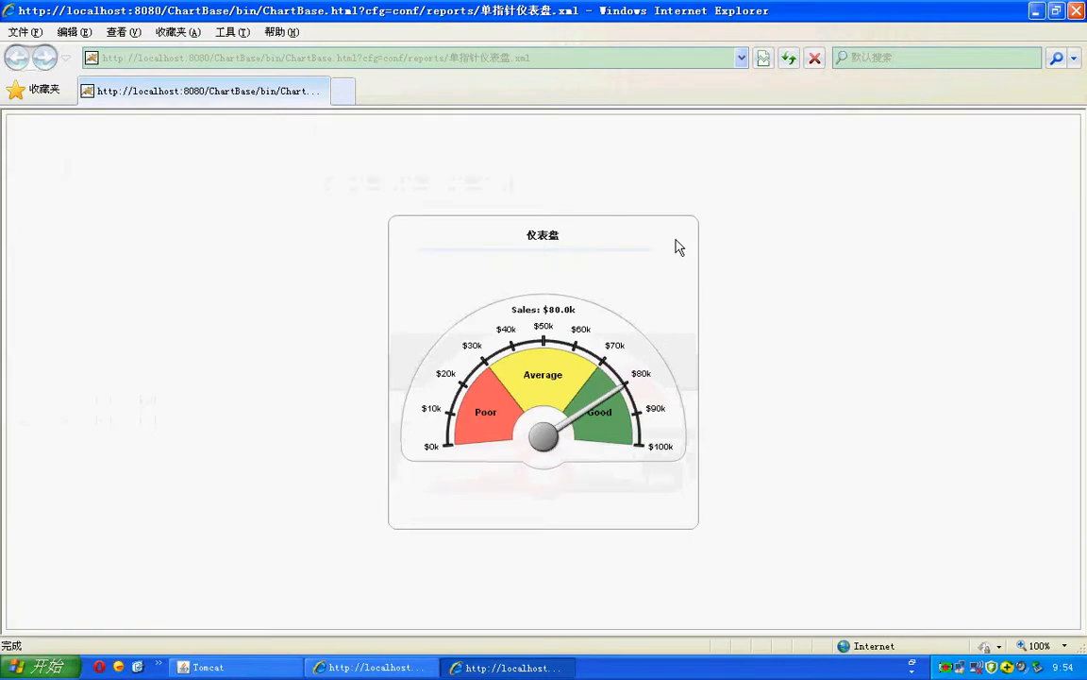
pyautogui.click(366, 667)
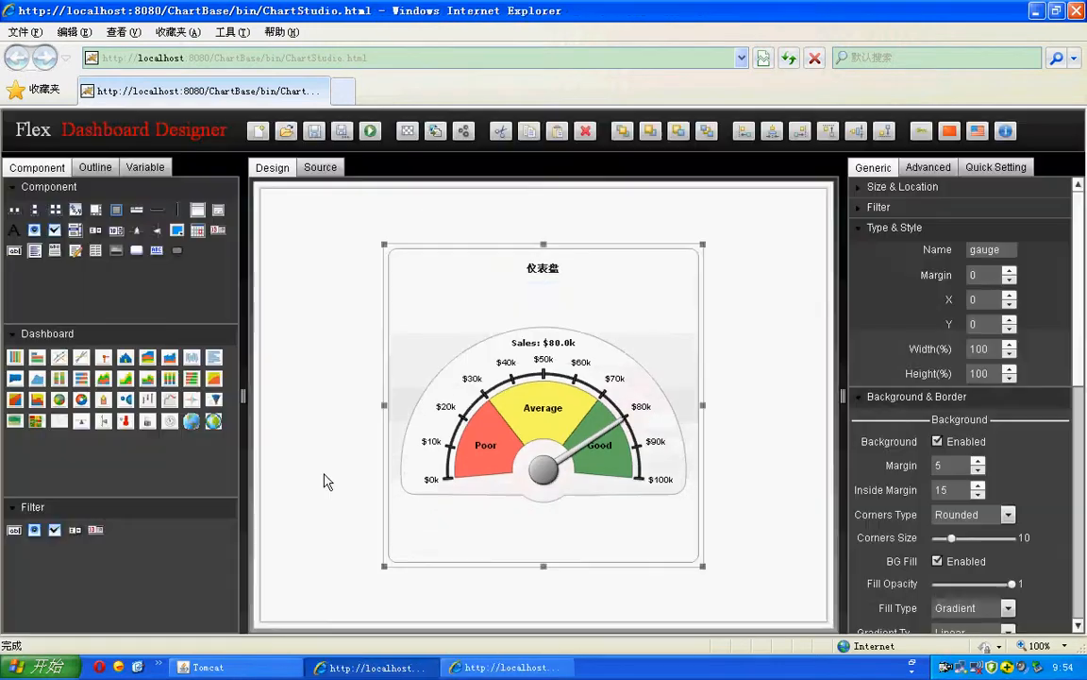
# Step: Enable the watermark, change its text from Demo to HELLP, and save it
pyautogui.click(408, 136)
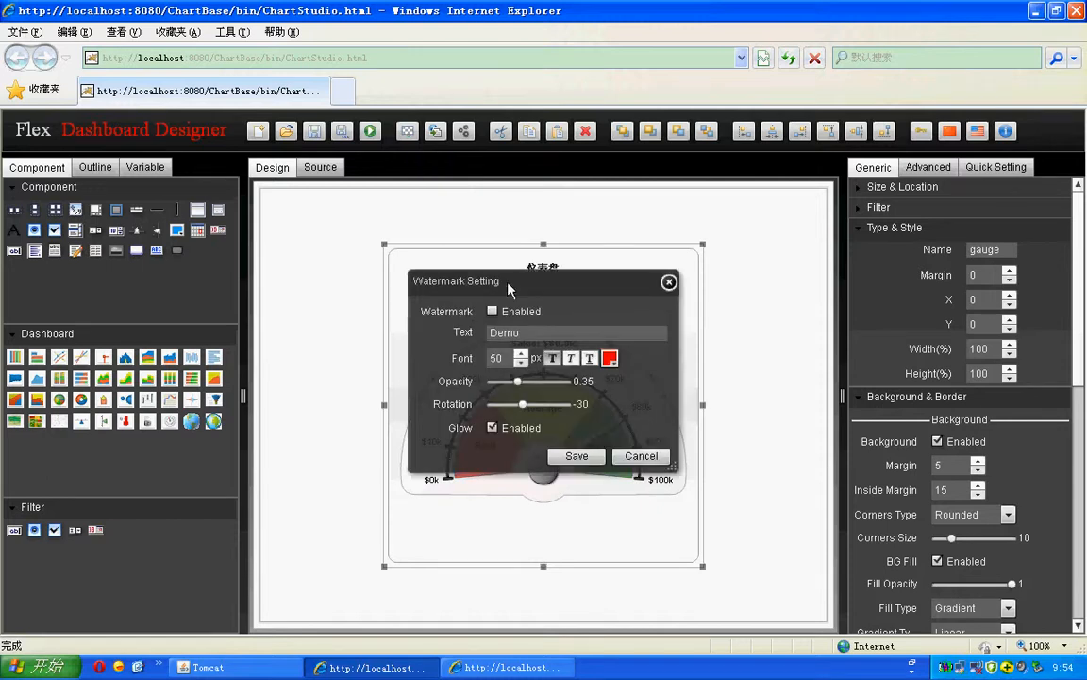
pyautogui.click(492, 313)
pyautogui.click(492, 313)
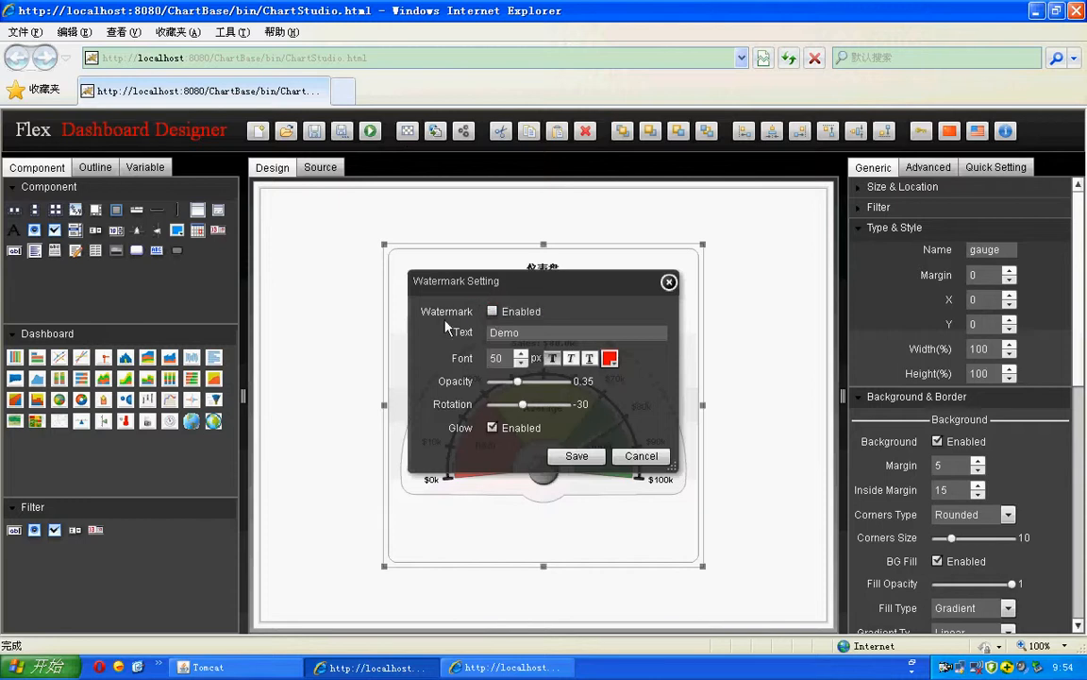
pyautogui.click(493, 312)
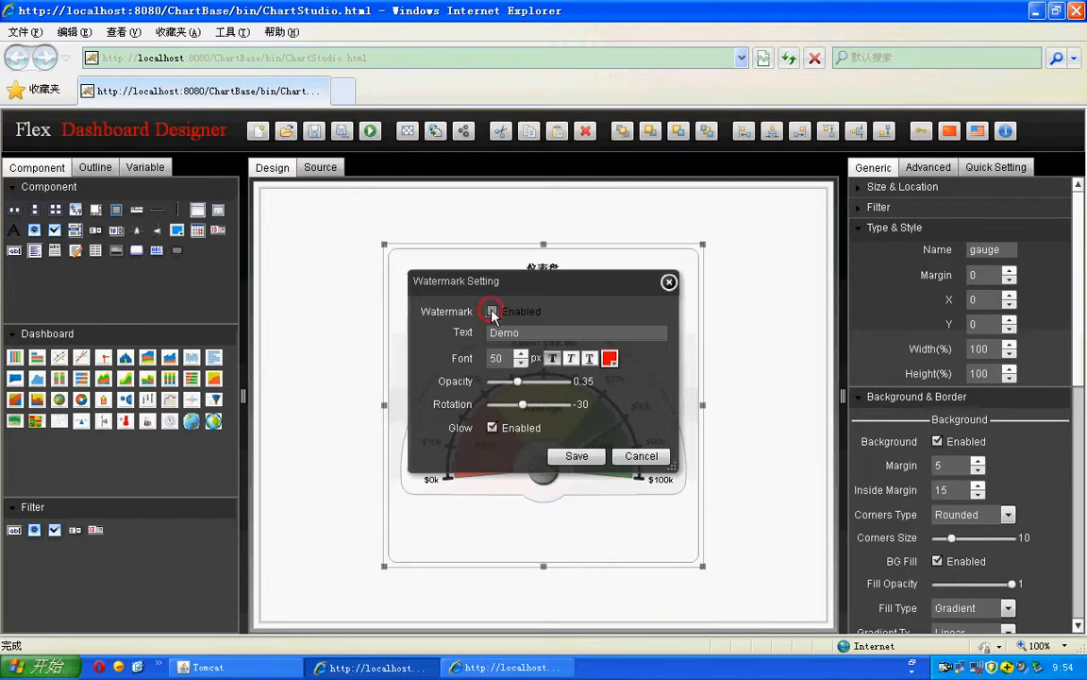
pyautogui.click(539, 333)
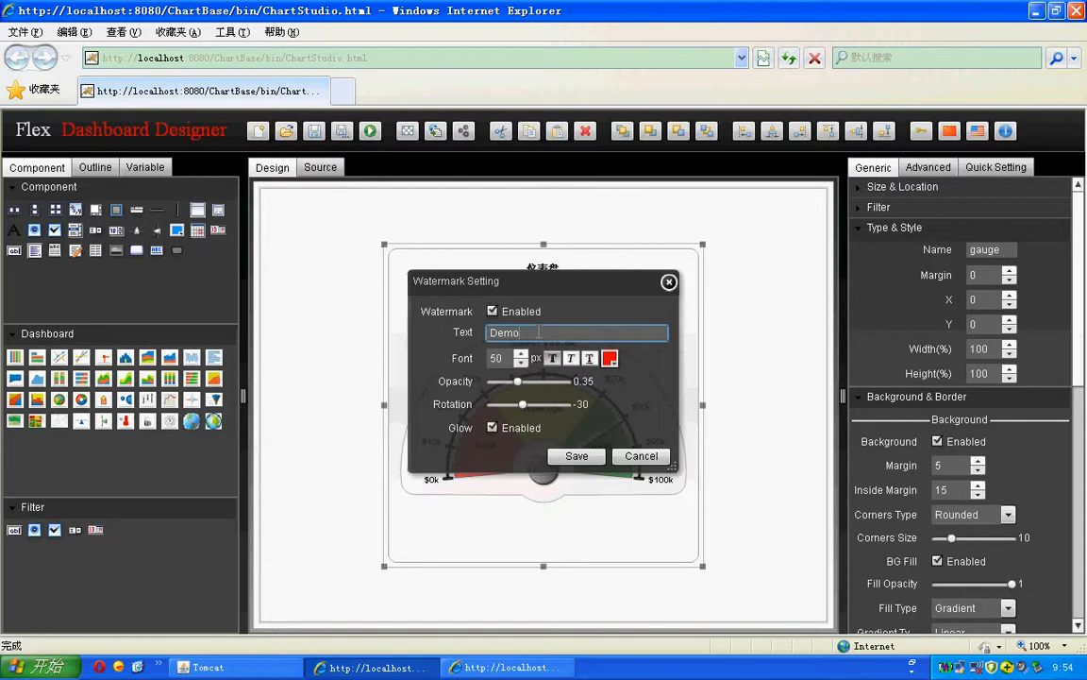
pyautogui.press('BackSpace')
pyautogui.press('BackSpace')
pyautogui.press('BackSpace')
pyautogui.press('BackSpace')
pyautogui.write('HELLP')
pyautogui.click(573, 458)
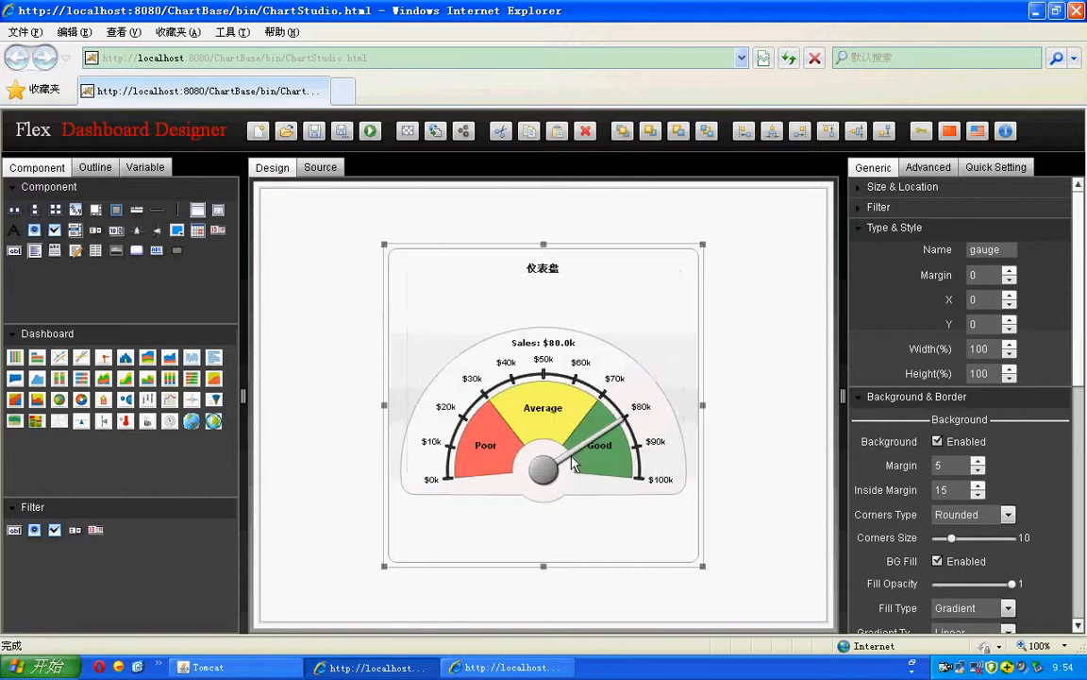
# Step: Preview the gauge report again, then open Data Import and browse for an Excel file
pyautogui.click(369, 136)
pyautogui.click(961, 162)
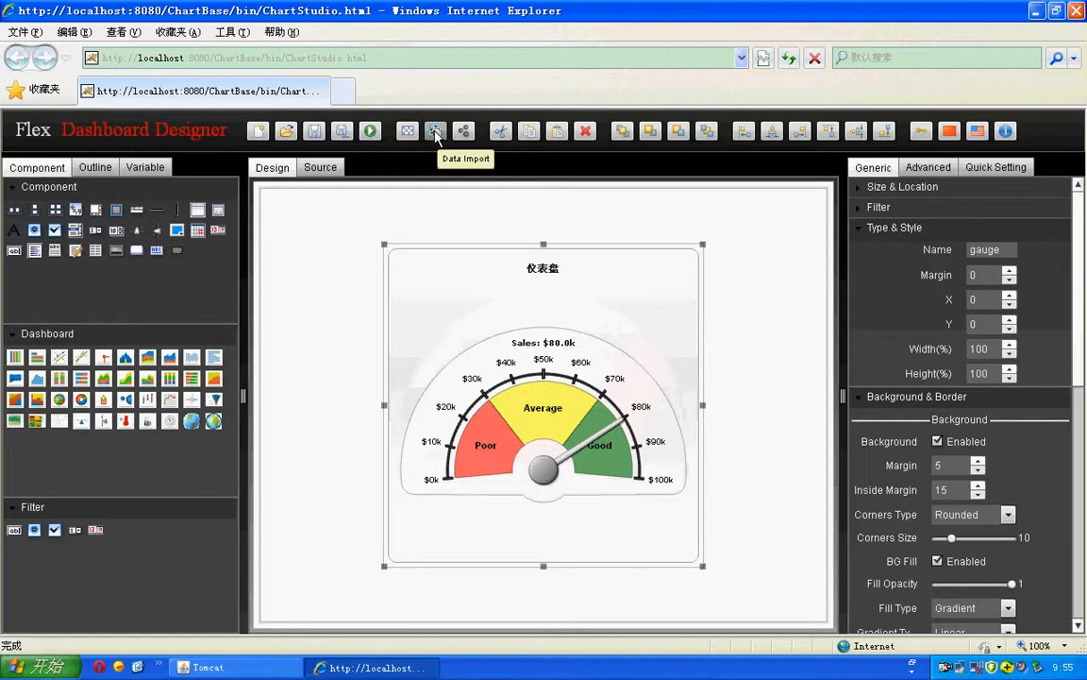
pyautogui.click(436, 135)
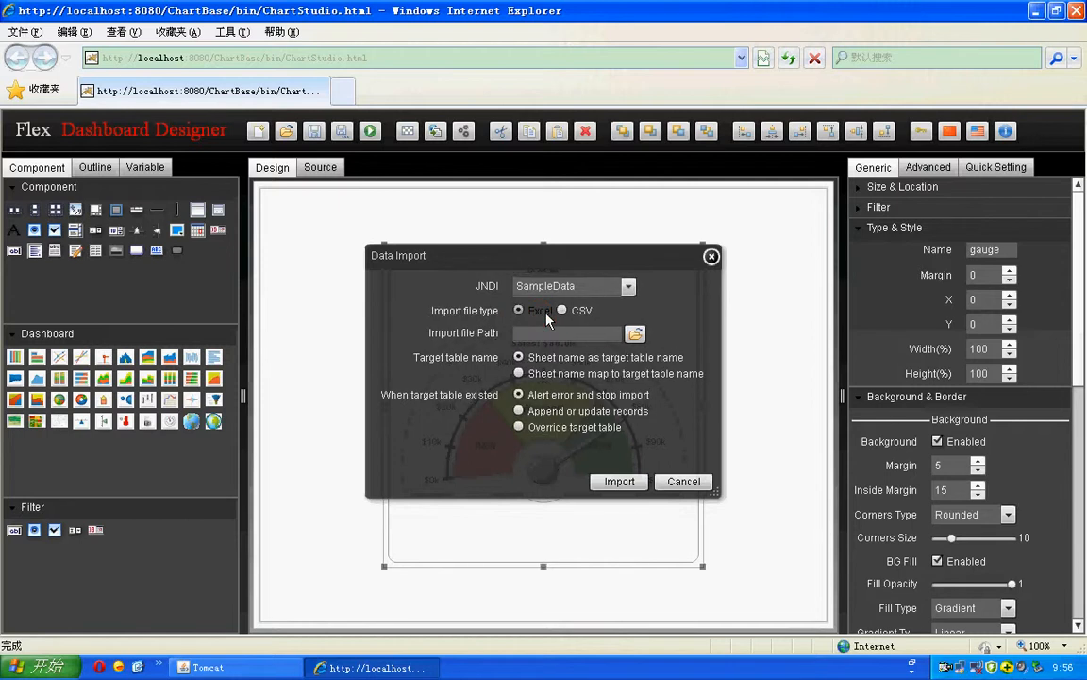
pyautogui.click(637, 334)
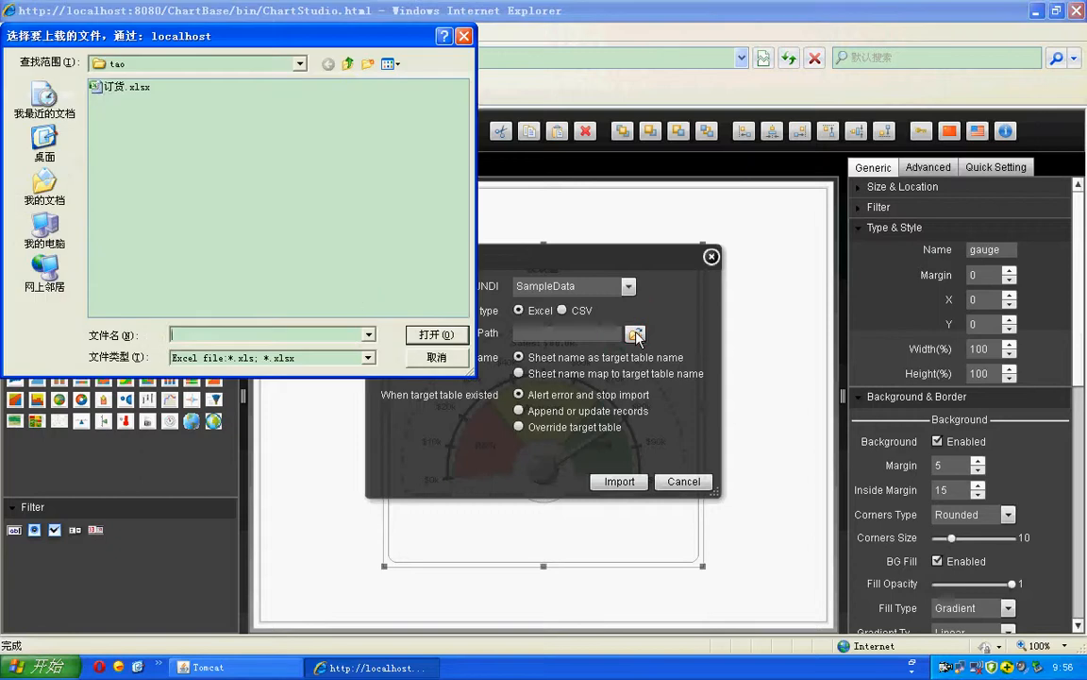
# Step: Close the file chooser, import from SampleData, dismiss the null error, and cancel Data Import
pyautogui.click(102, 87)
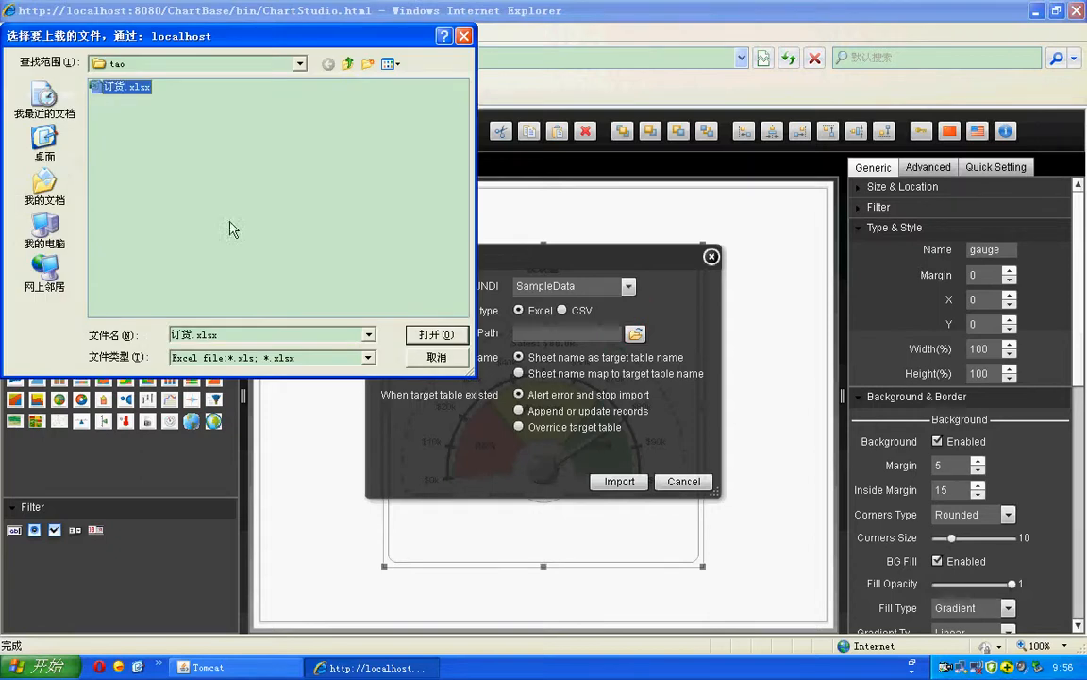
pyautogui.click(465, 38)
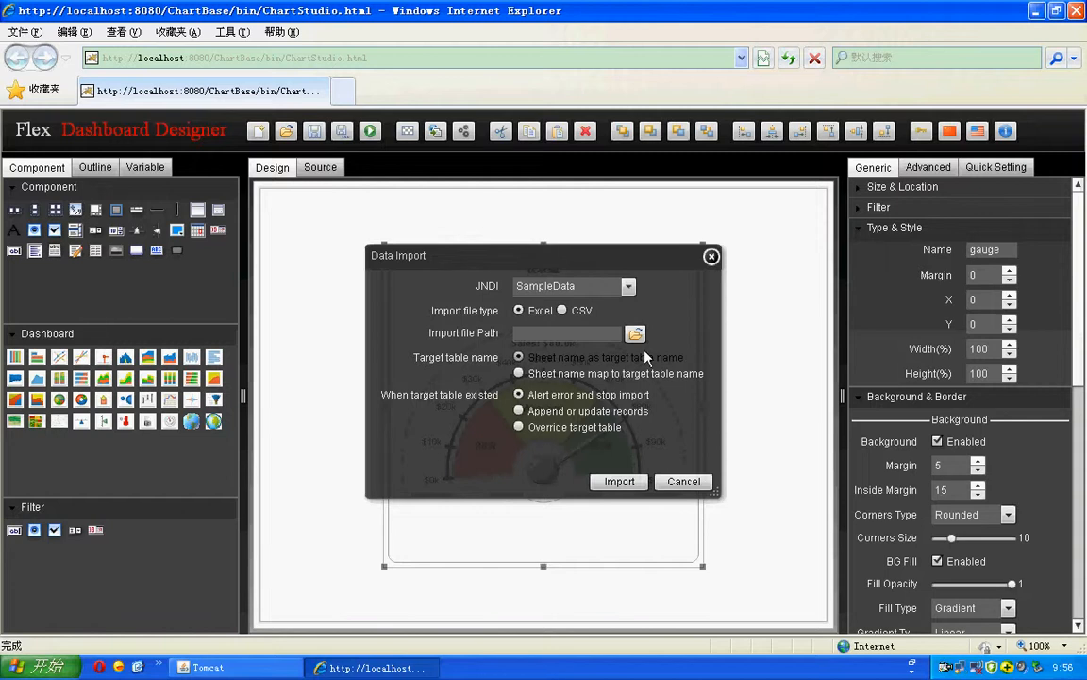
pyautogui.click(628, 286)
pyautogui.click(576, 306)
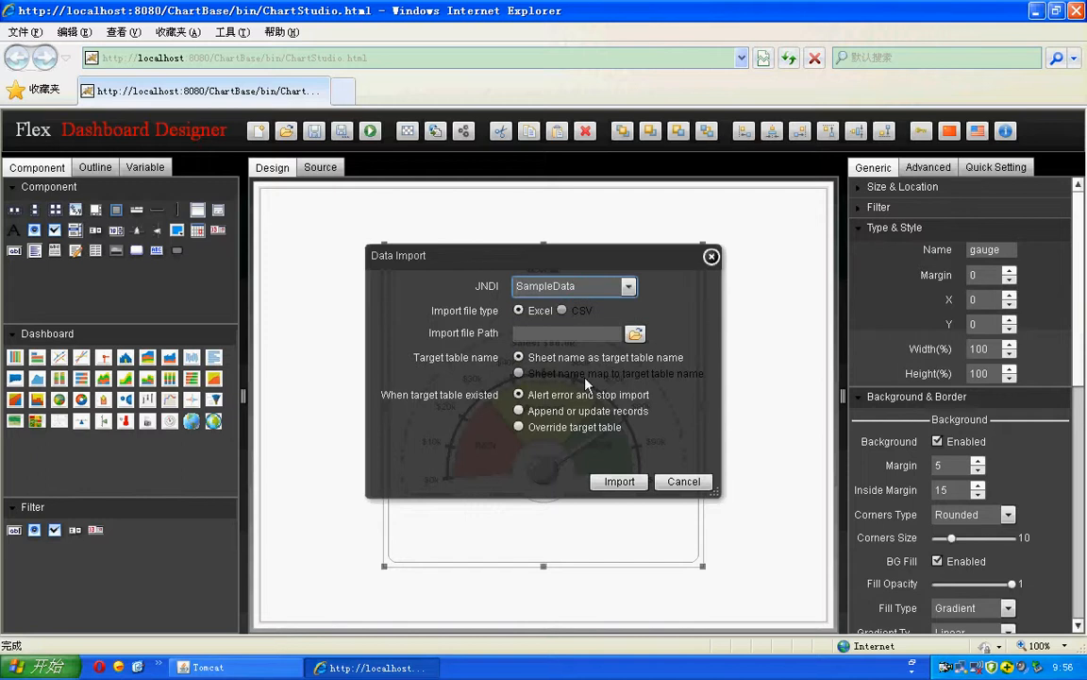
pyautogui.click(621, 483)
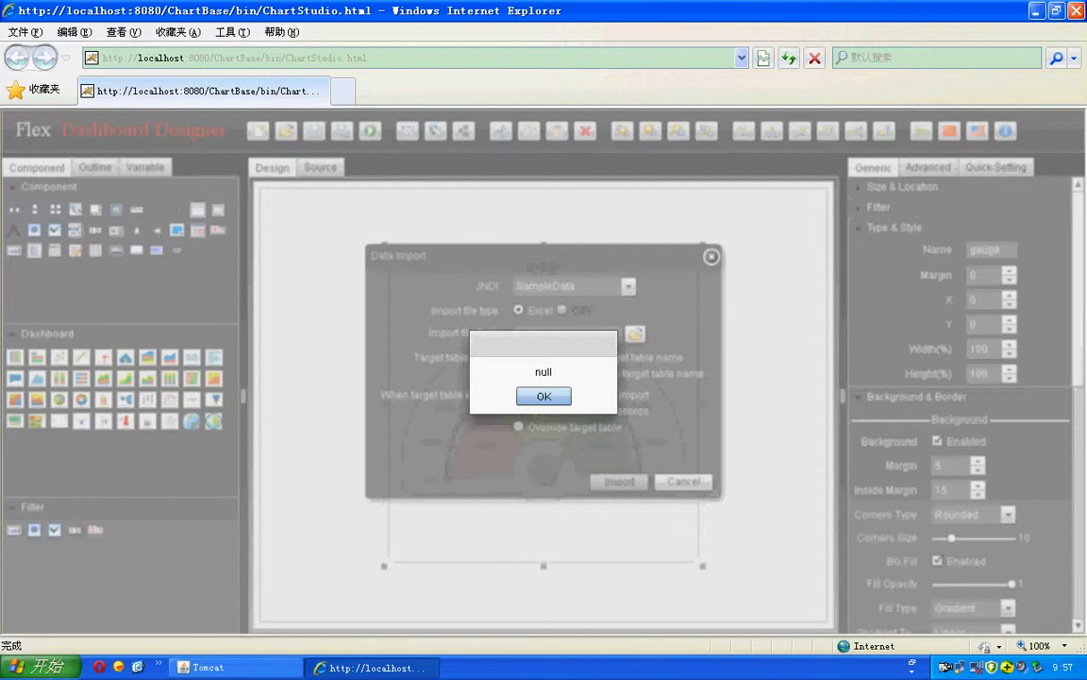
pyautogui.click(545, 397)
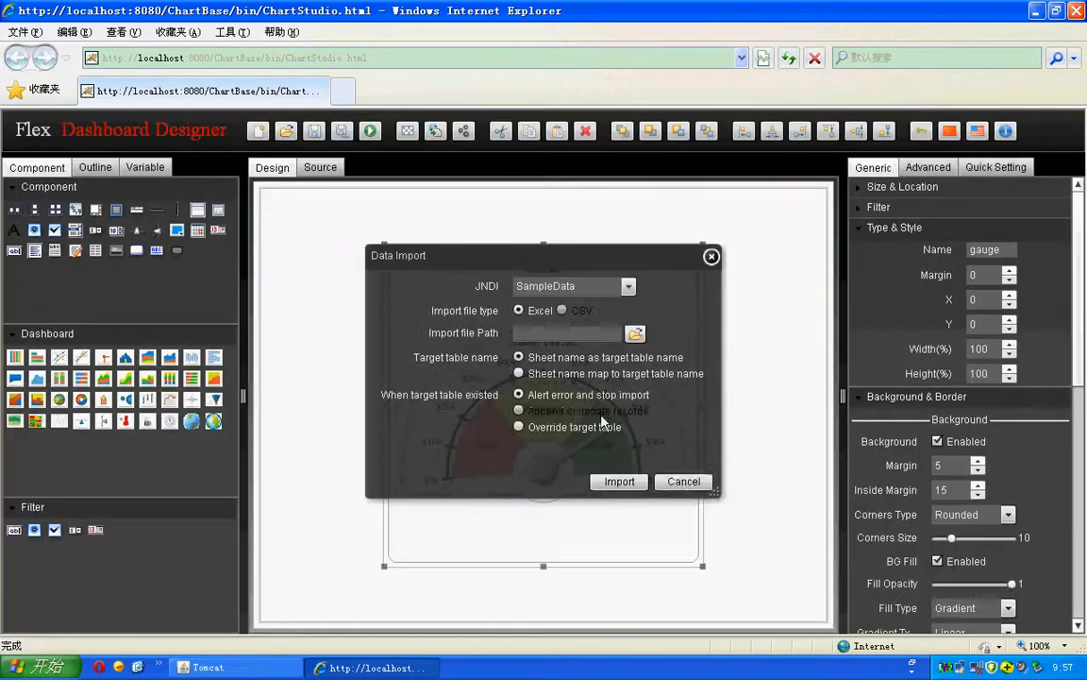
pyautogui.click(687, 482)
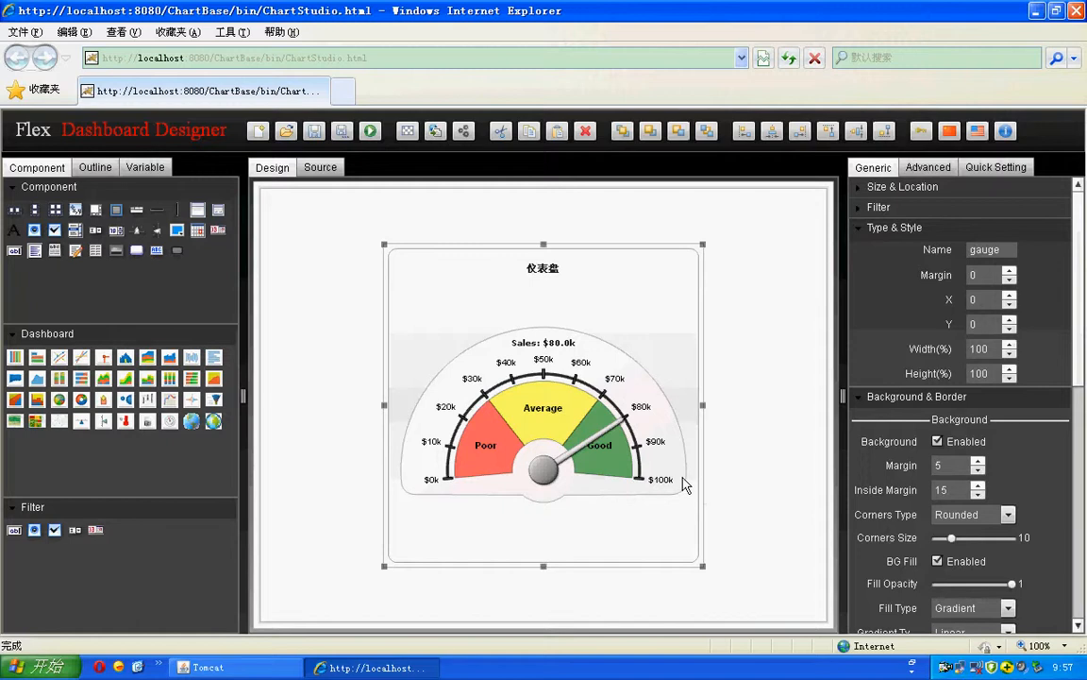